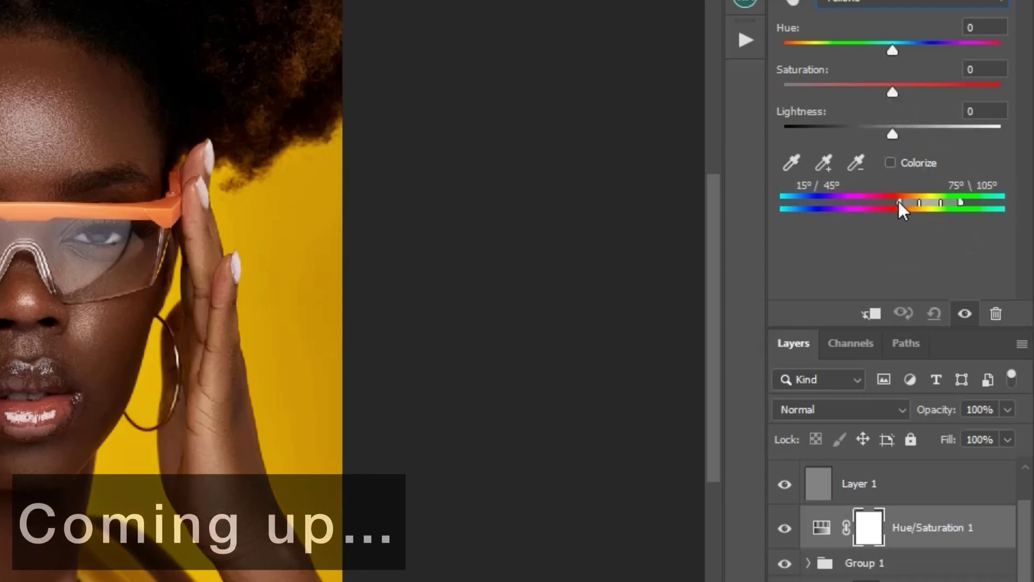
Try shifting the hue toward orange-red and to +9, then reset the Hue/Saturation settings.
drag(899, 201, 893, 201)
drag(893, 54, 856, 52)
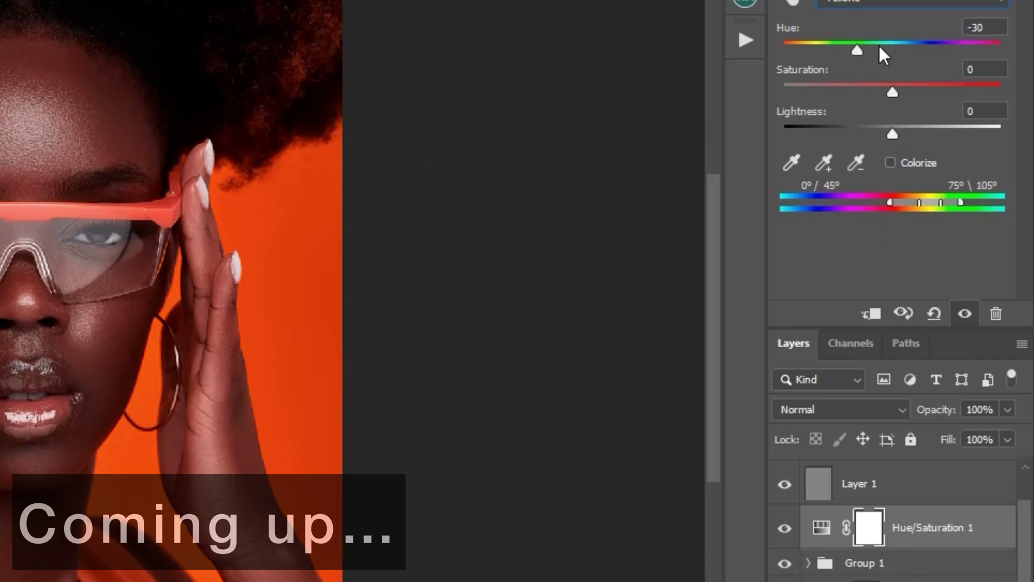
click(906, 50)
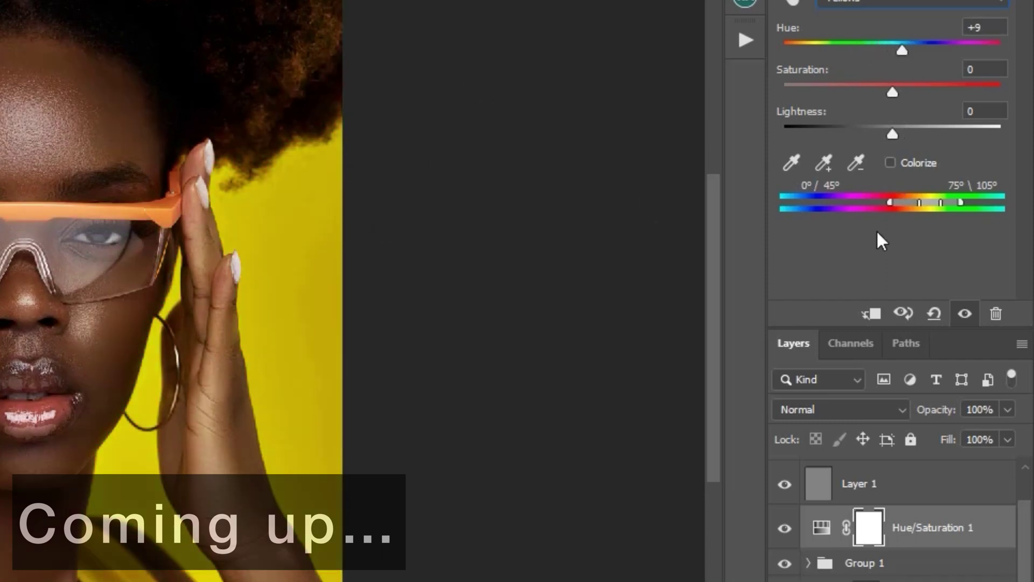
click(933, 313)
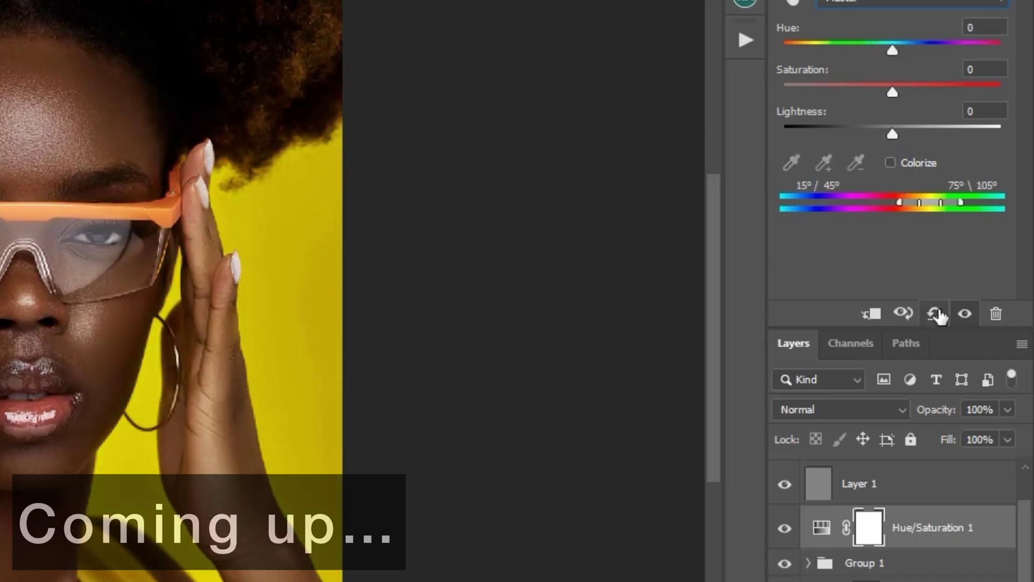
Limit the Hue/Saturation adjustment to Yellows and narrow its range on the red side.
click(876, 5)
click(843, 42)
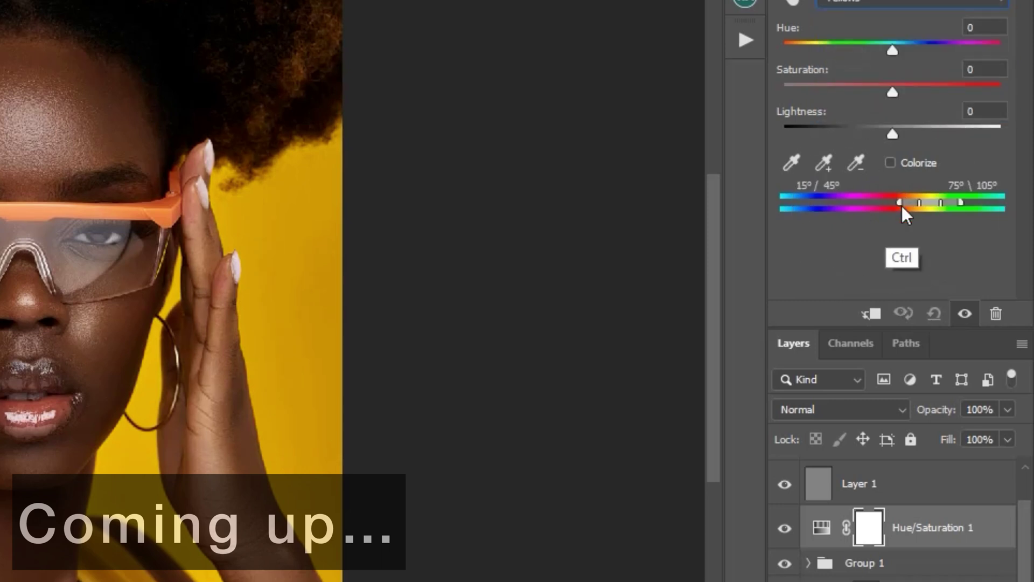
ctrl+click(903, 203)
click(902, 202)
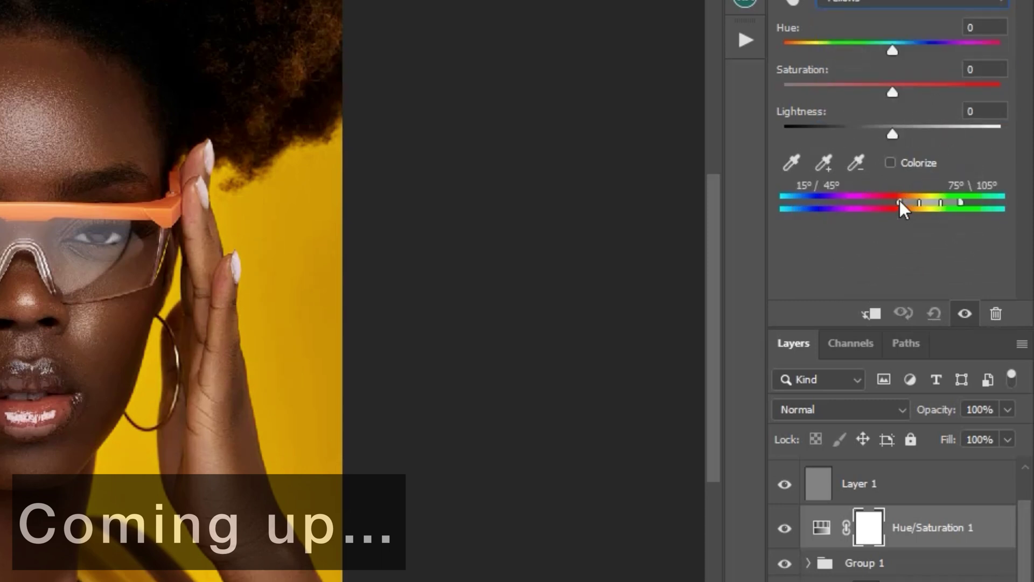
drag(900, 201, 909, 201)
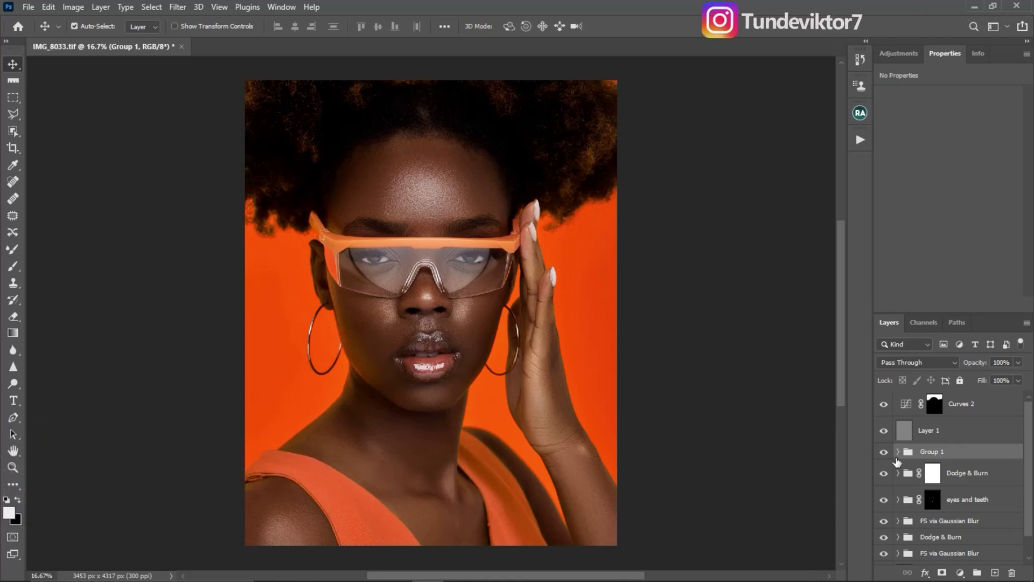
Compare the image with Group 1 hidden and shown, then delete Group 1.
click(883, 452)
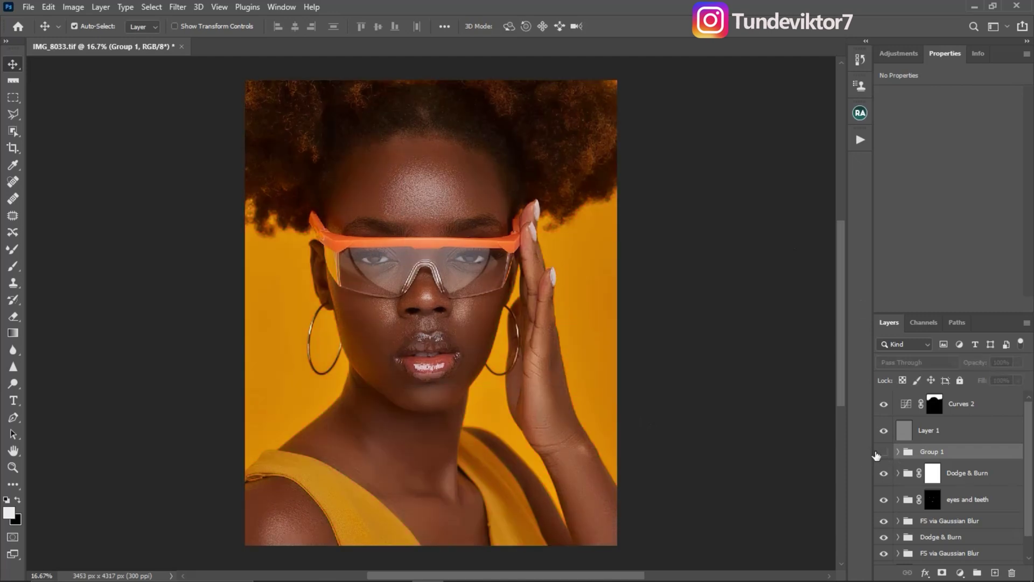
click(883, 453)
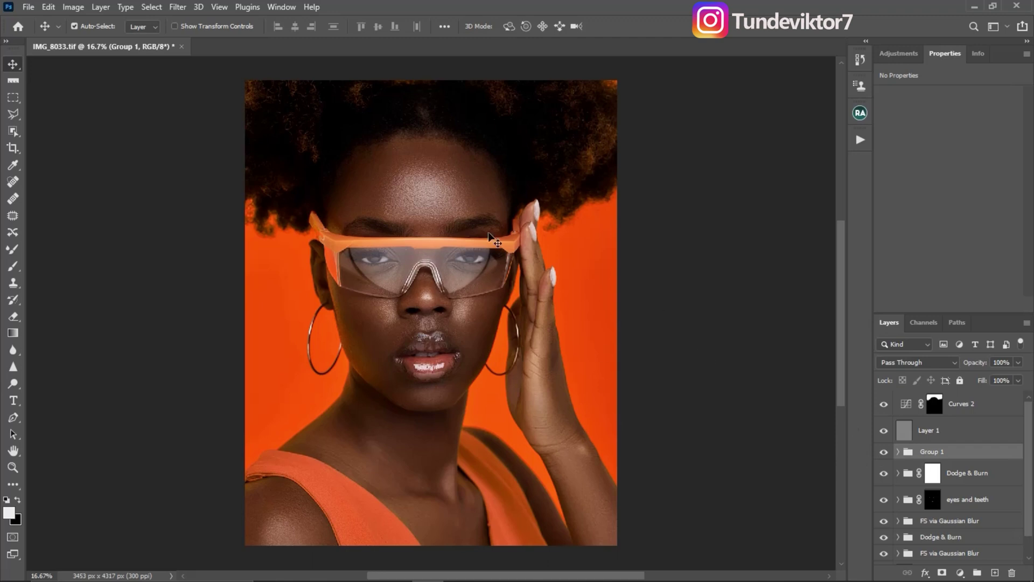
click(884, 453)
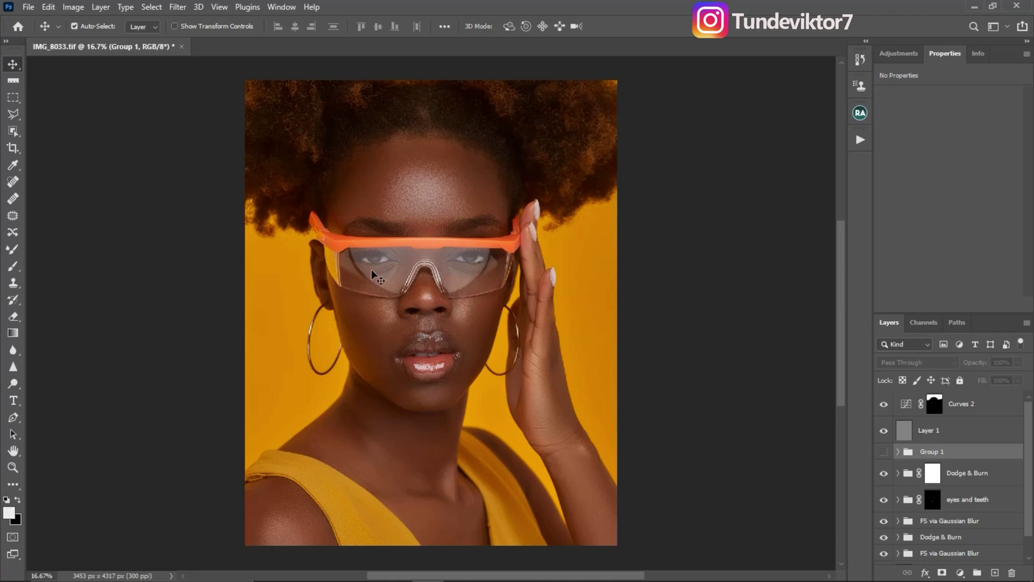
click(884, 453)
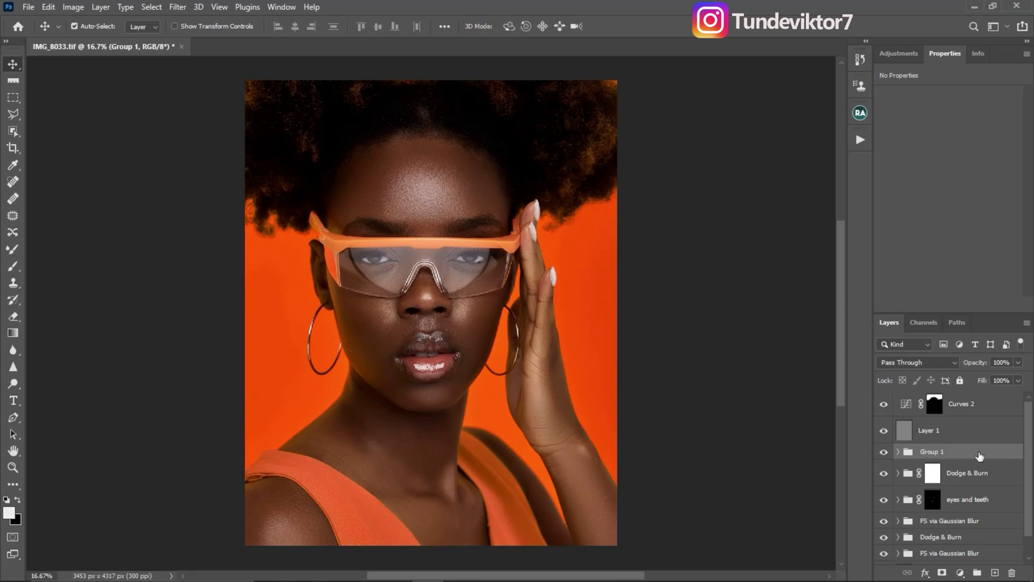
drag(988, 455, 1010, 546)
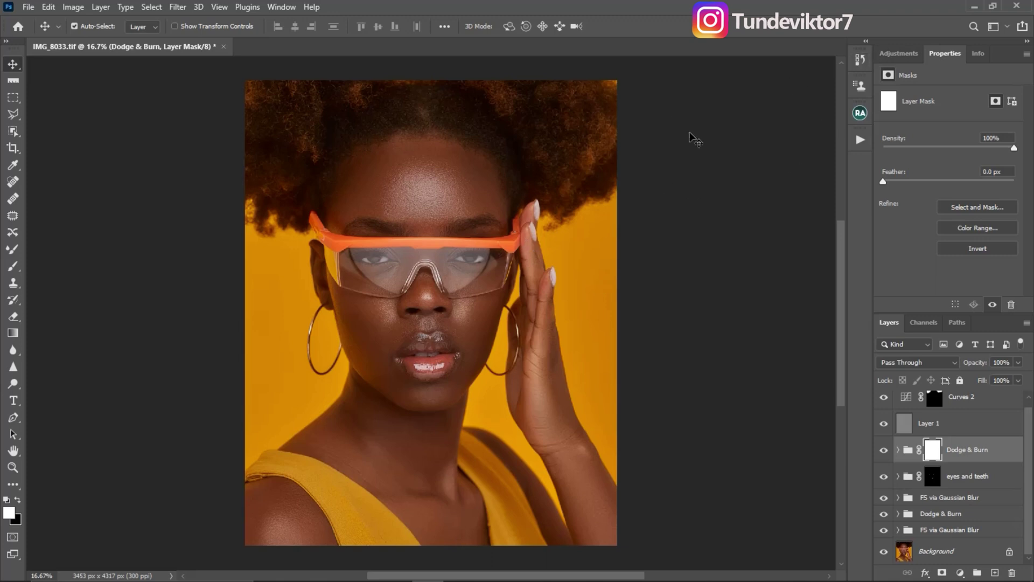
Add a Levels layer with black input 7 and white input 231, and compare it on and off.
click(898, 54)
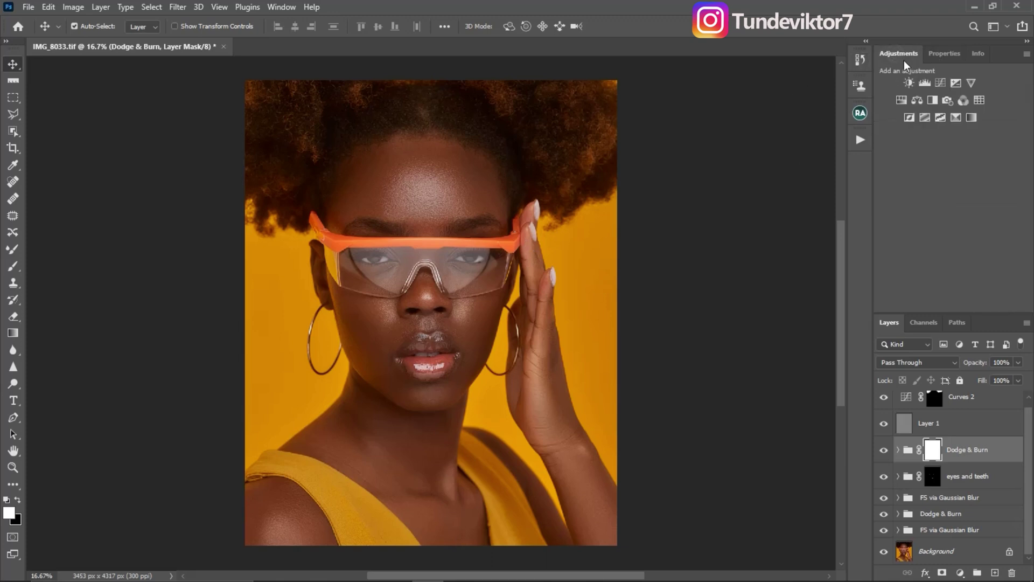
click(961, 572)
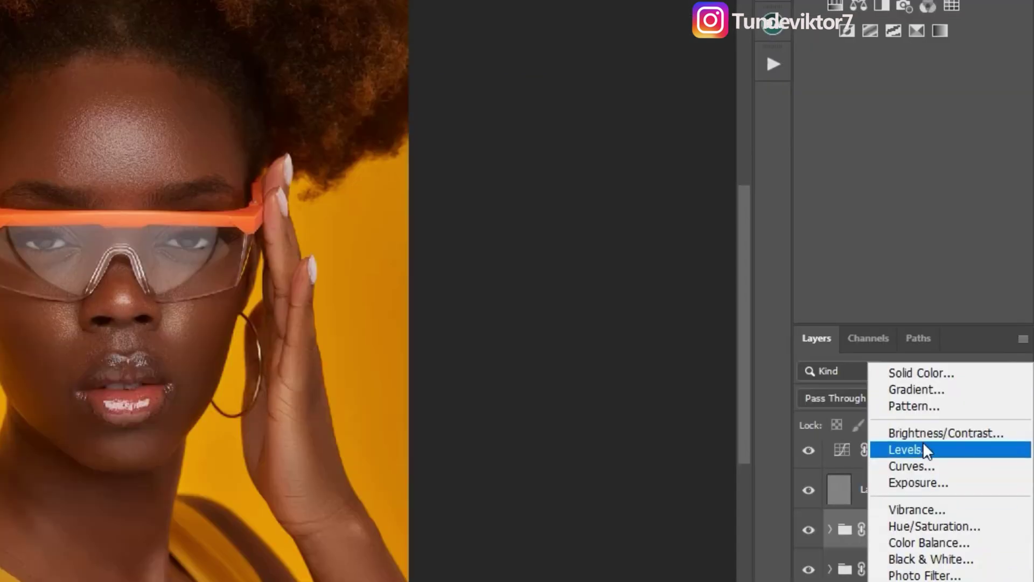
click(916, 447)
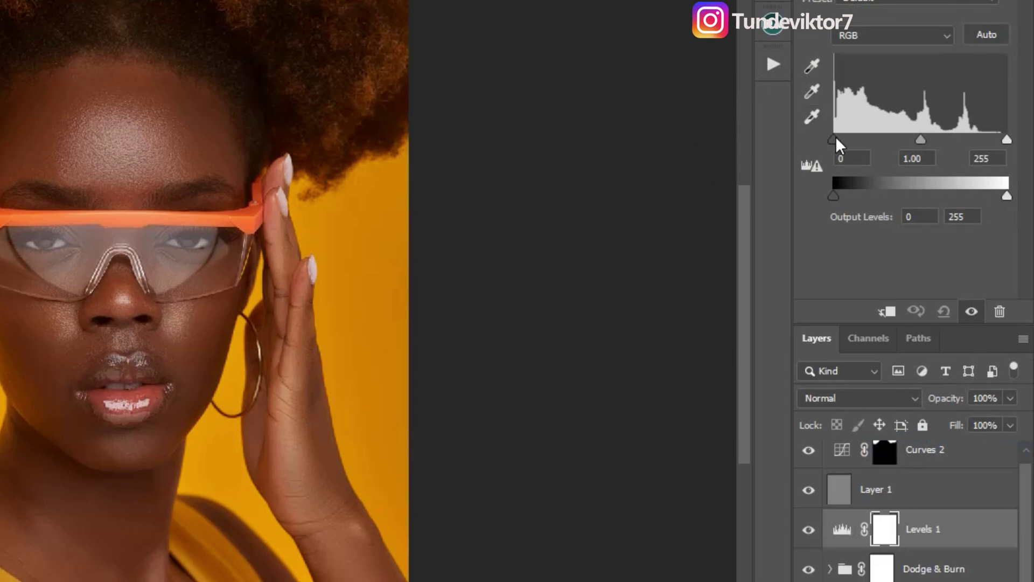
drag(835, 140, 838, 139)
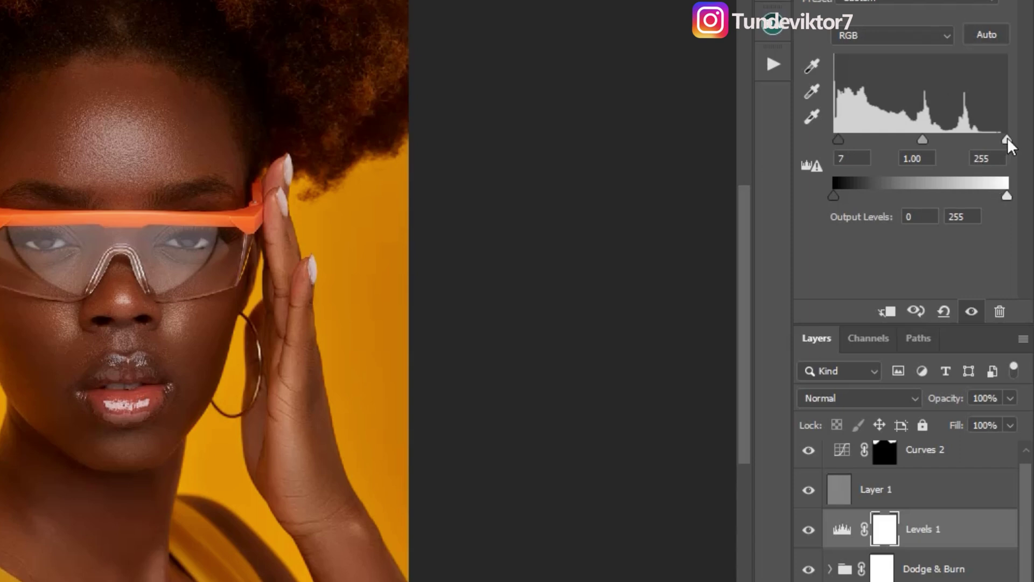
drag(1007, 140, 991, 146)
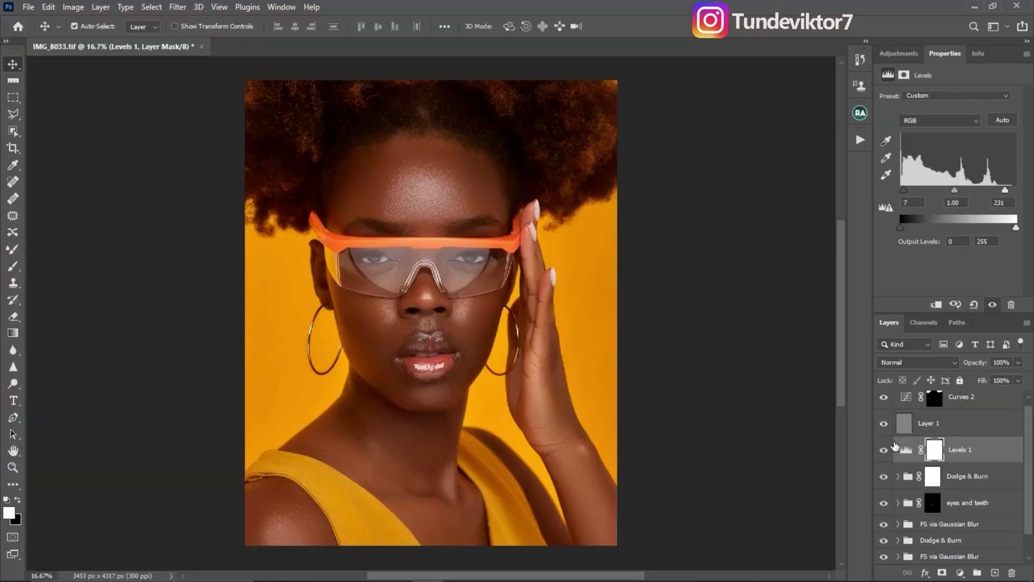
click(884, 450)
click(885, 451)
Reset and swap the default colours, then add a black-to-white Gradient Map using the Classic method.
click(6, 502)
click(11, 512)
click(896, 56)
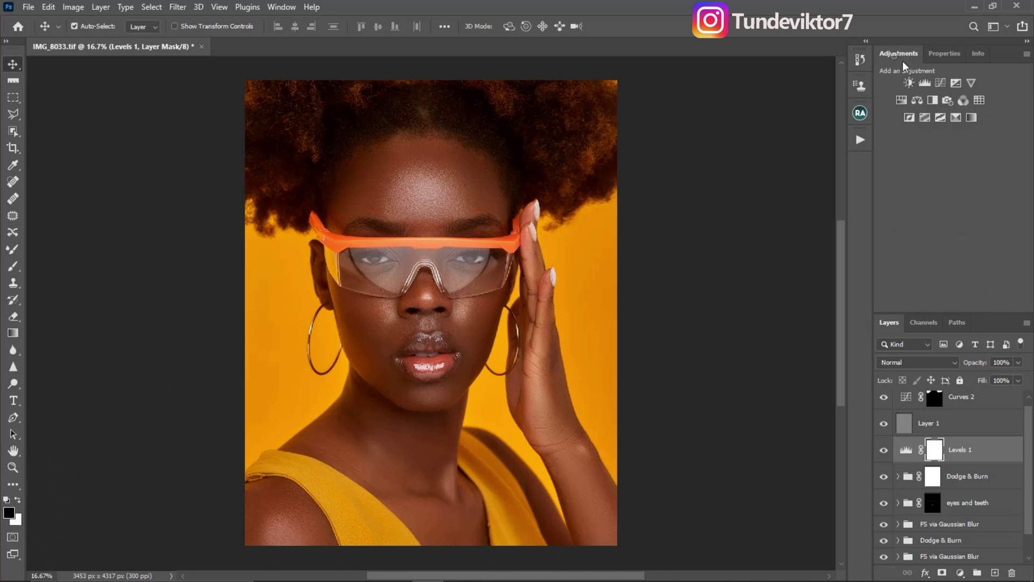
click(971, 118)
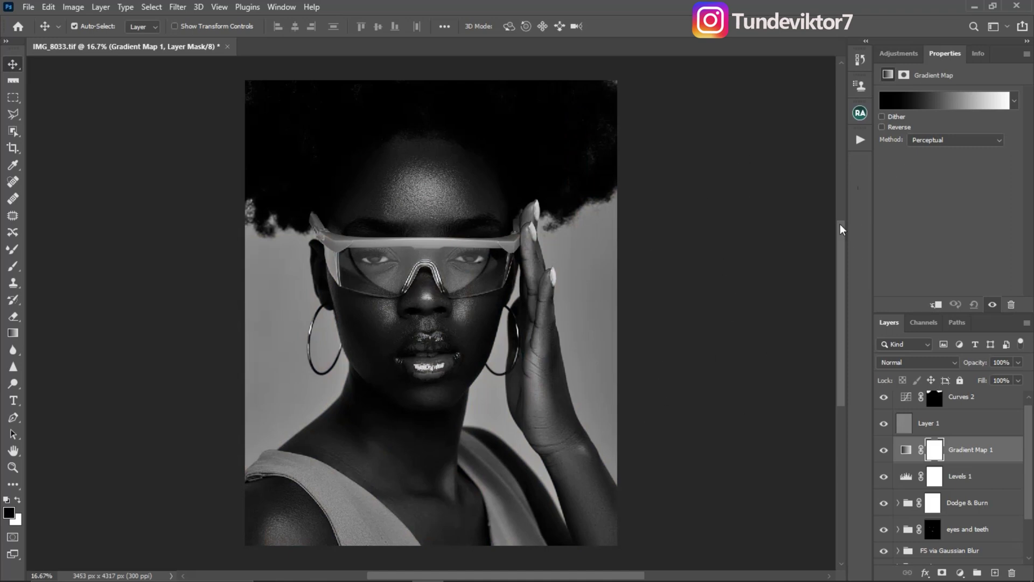
click(934, 145)
click(934, 176)
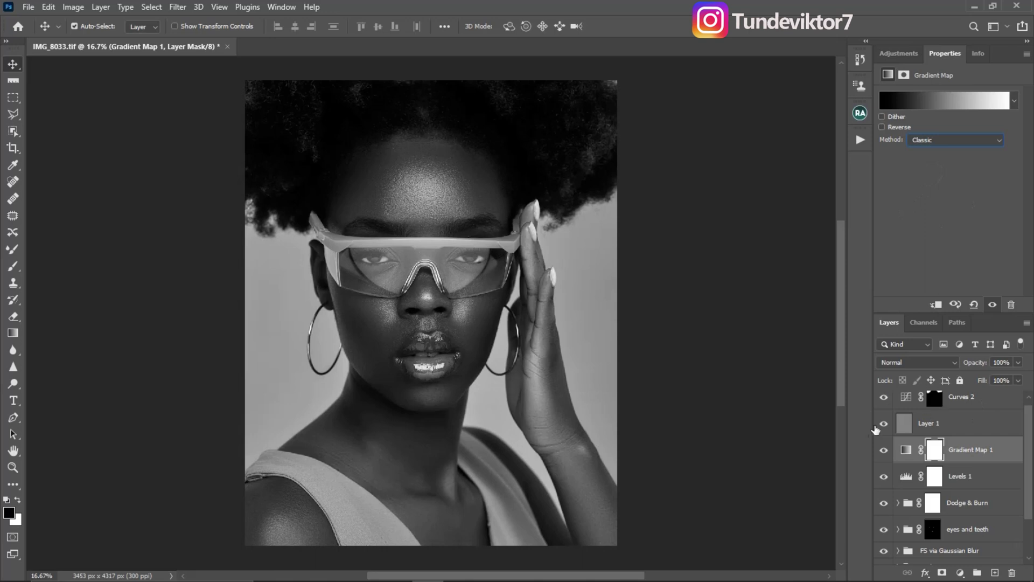
Blend Gradient Map 1 in Multiply at 40% opacity and compare it on and off.
click(920, 364)
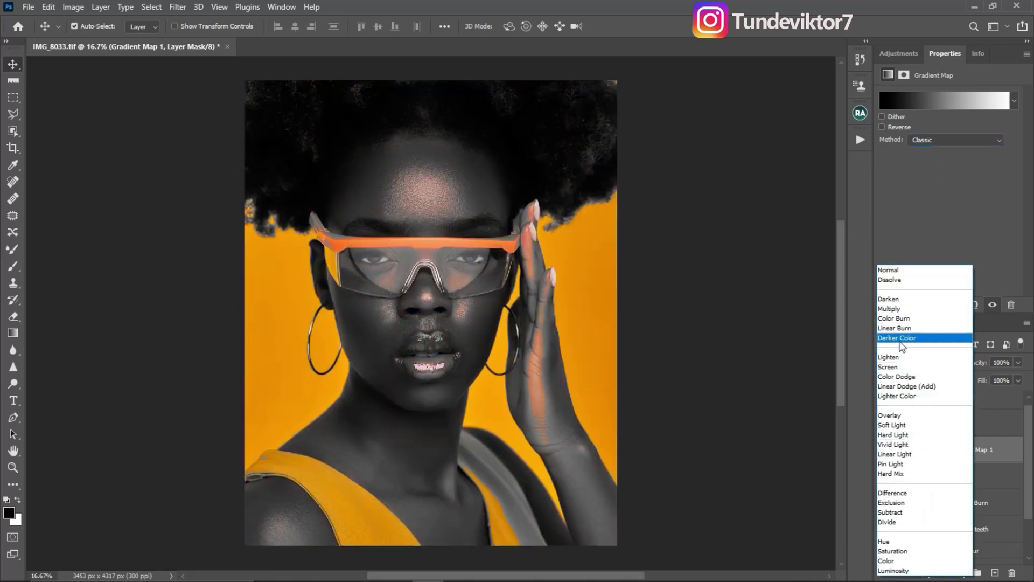
click(897, 308)
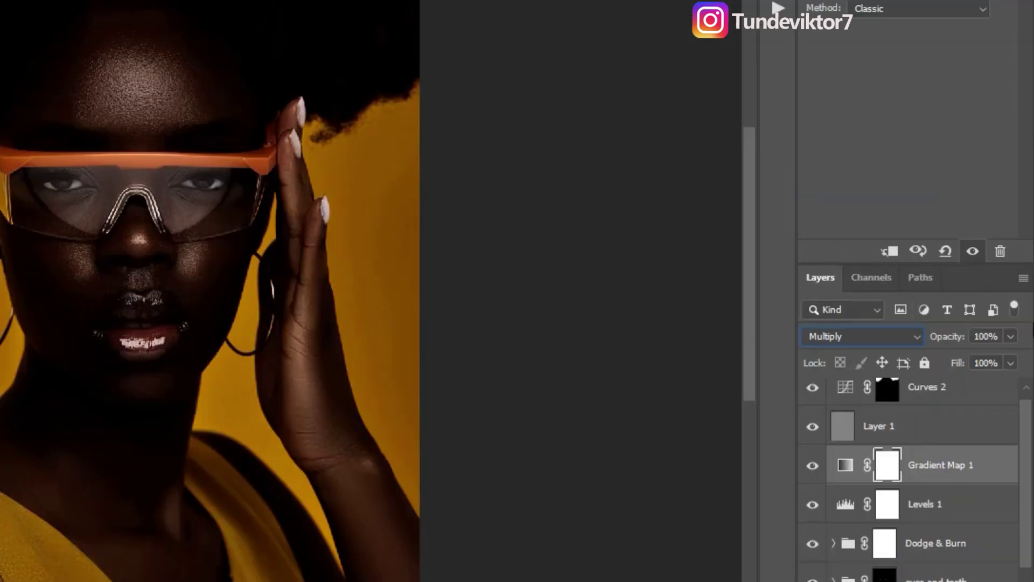
click(1018, 362)
drag(1011, 362, 960, 366)
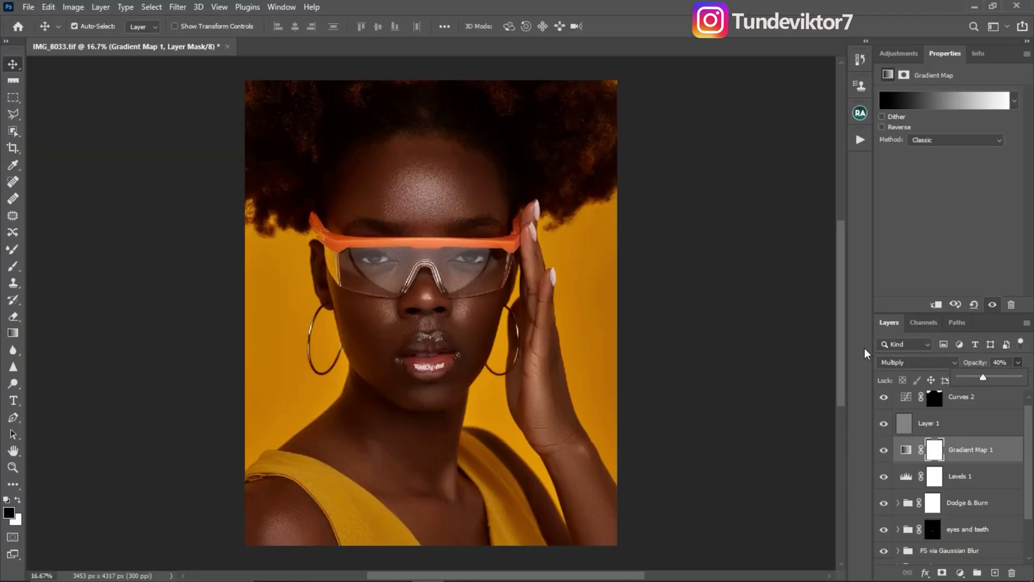
click(884, 450)
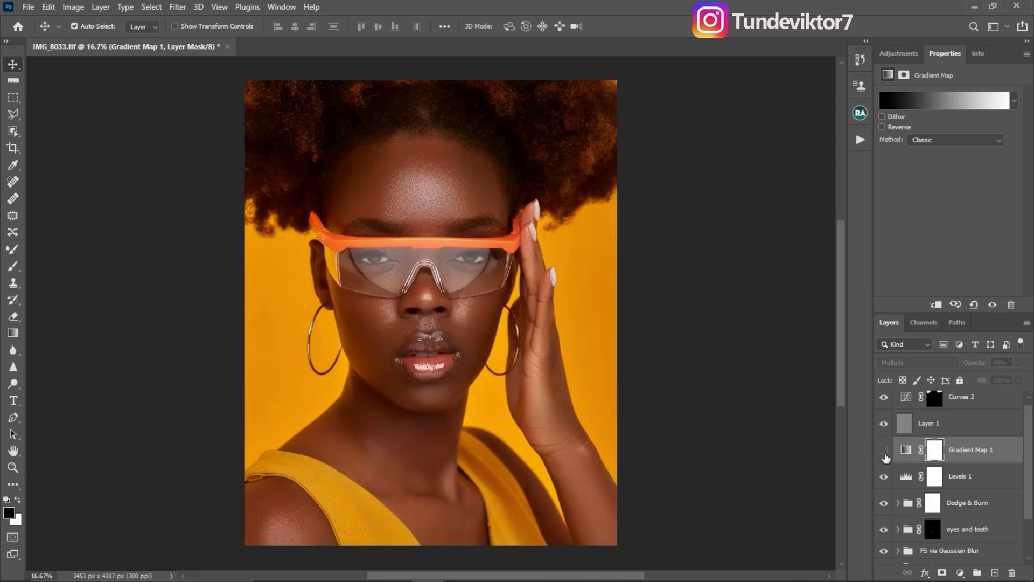
click(884, 455)
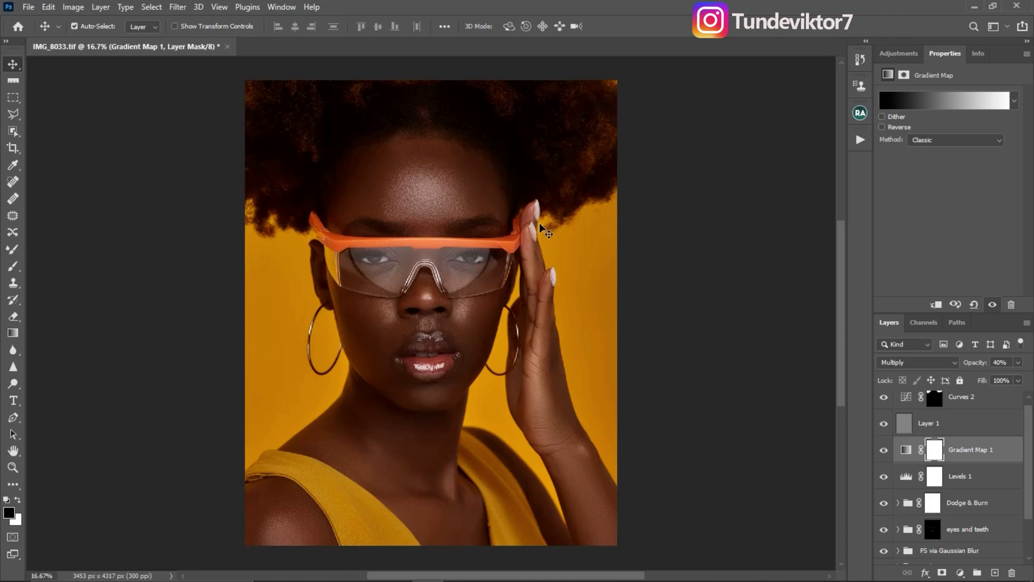
click(902, 54)
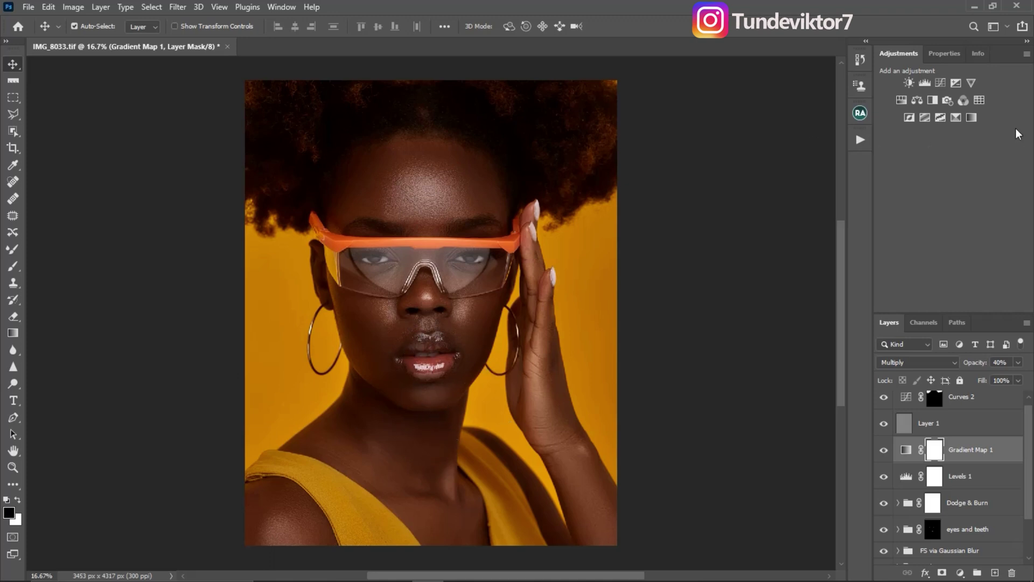
Add a Selective Color layer with Reds Black −11, Magenta +1 and a touch more Cyan.
click(956, 117)
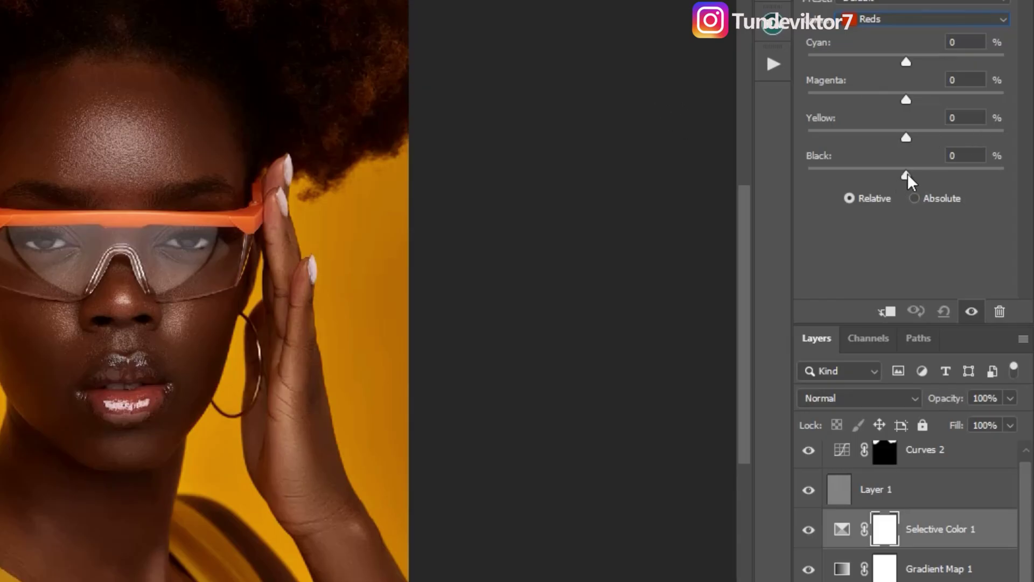
drag(906, 178, 899, 176)
drag(897, 179, 894, 178)
drag(903, 97, 908, 101)
drag(909, 100, 978, 95)
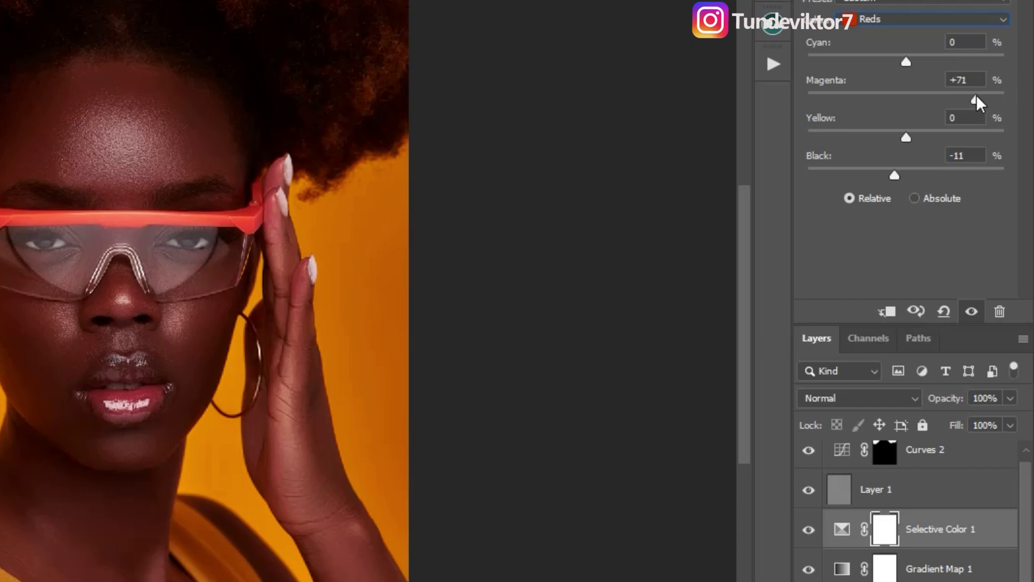
drag(976, 95, 953, 98)
drag(923, 102, 907, 99)
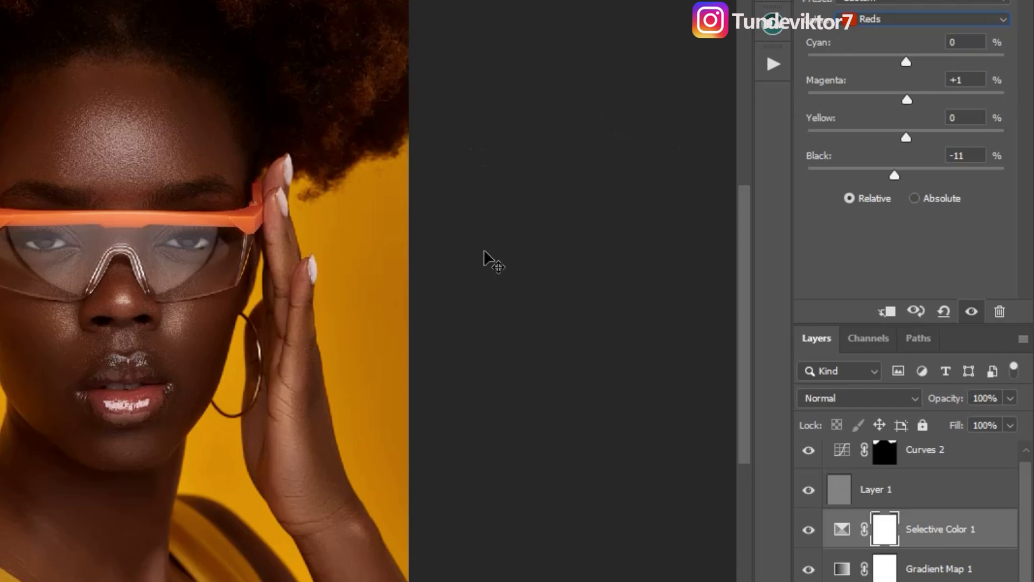
drag(904, 62, 911, 65)
Switch Selective Color 1 to Yellows and set its Black to −6.
click(884, 22)
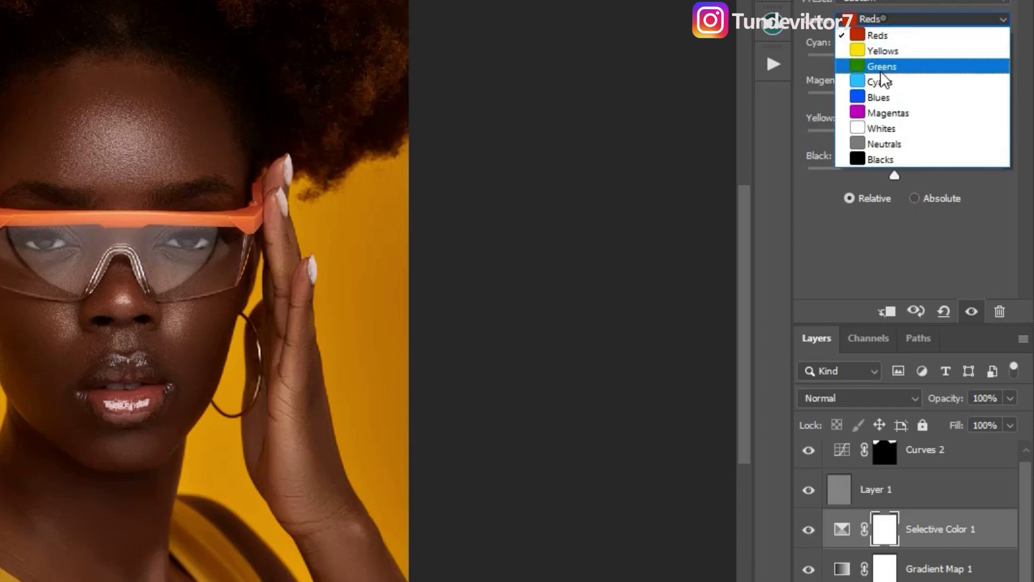
click(886, 47)
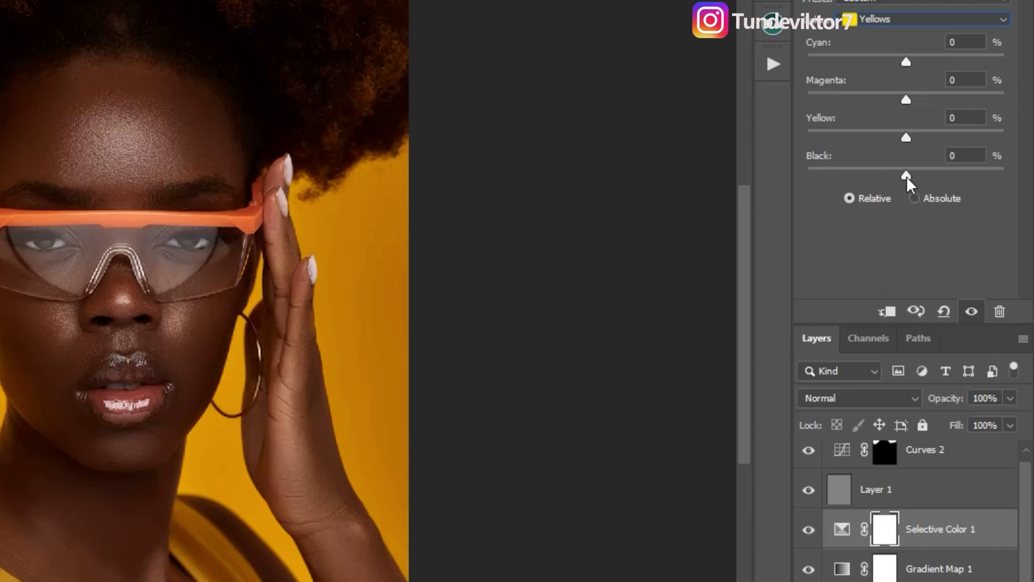
drag(906, 177, 902, 177)
mouse_move(893, 168)
mouse_down()
mouse_move(845, 179)
mouse_move(900, 180)
mouse_move(888, 182)
mouse_up()
drag(939, 217, 944, 218)
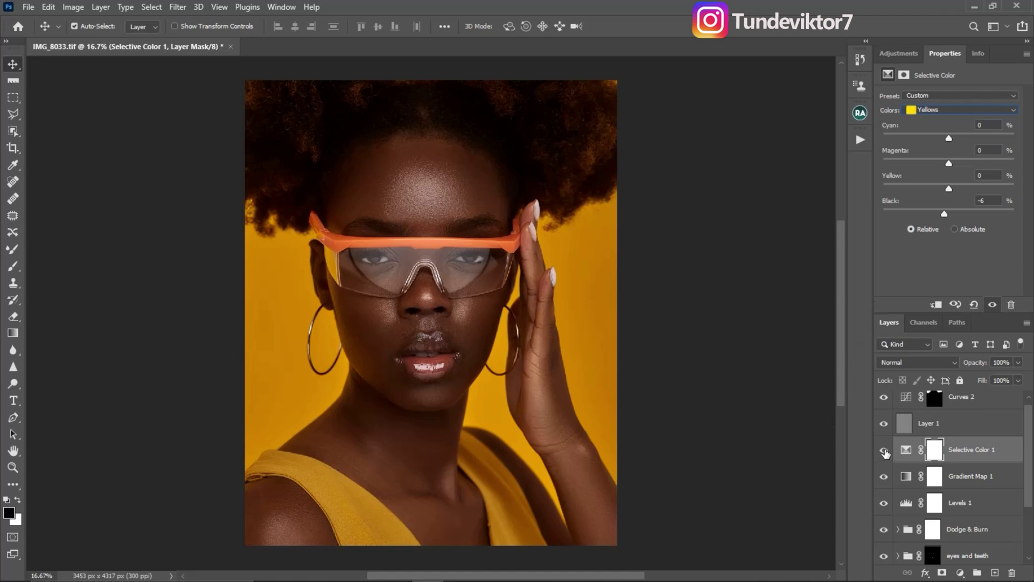
Compare Selective Color 1 on and off, then lower its opacity to 50%.
click(883, 451)
click(884, 451)
click(884, 450)
click(883, 450)
click(1017, 362)
drag(1021, 377, 989, 381)
Add a Vibrance layer with Vibrance about +27 and compare it on and off.
click(899, 53)
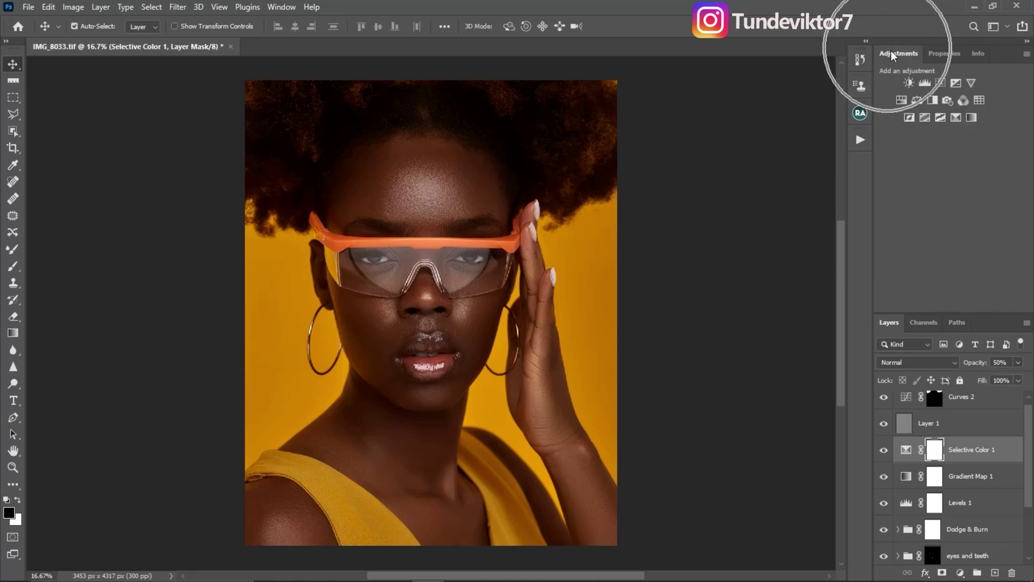
click(971, 83)
drag(953, 111, 966, 111)
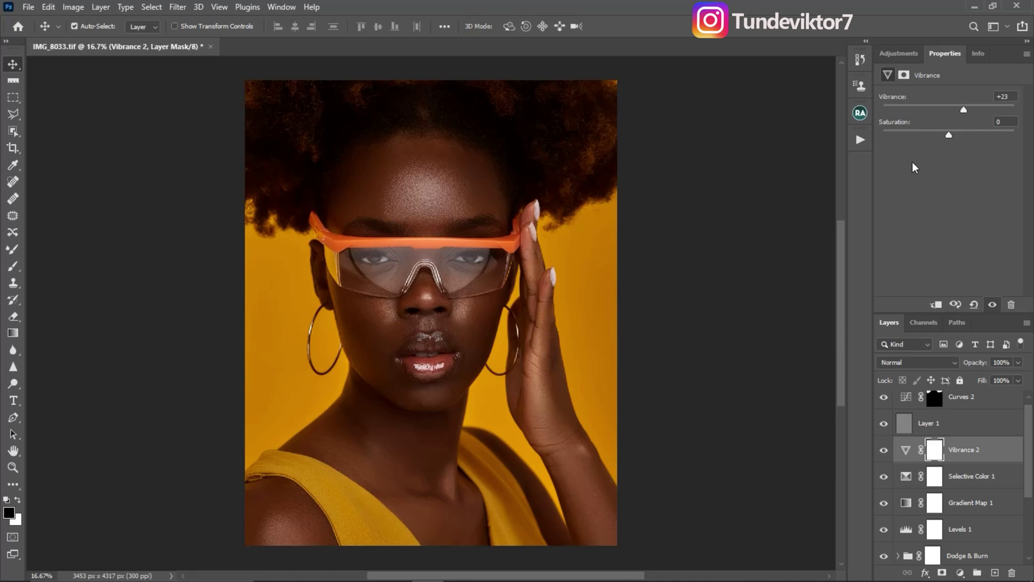
drag(965, 107, 966, 110)
click(884, 450)
click(884, 450)
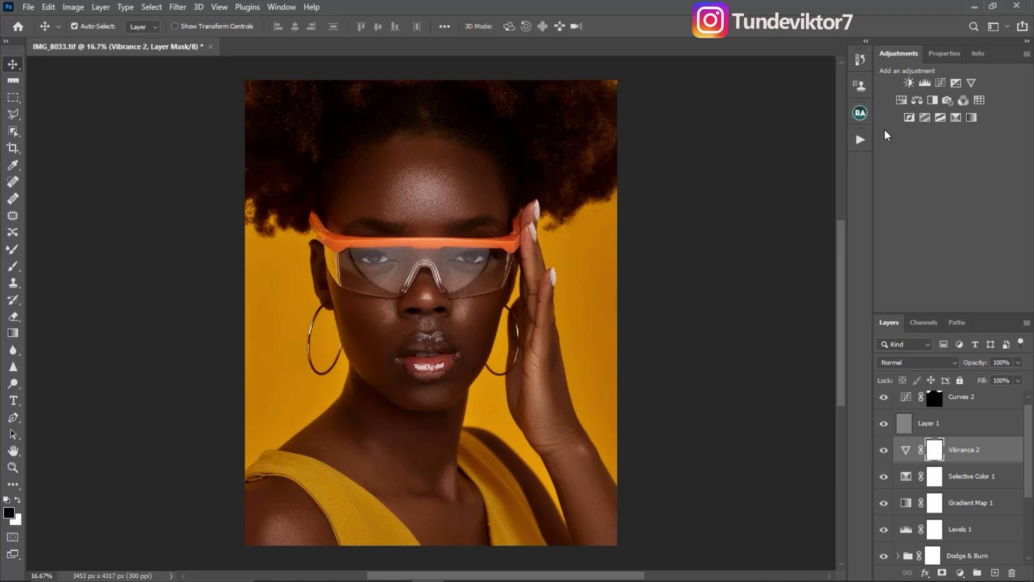
Add a Color Balance layer with Shadows Cyan–Red −5 and Yellow–Blue +4, then compare it.
click(921, 99)
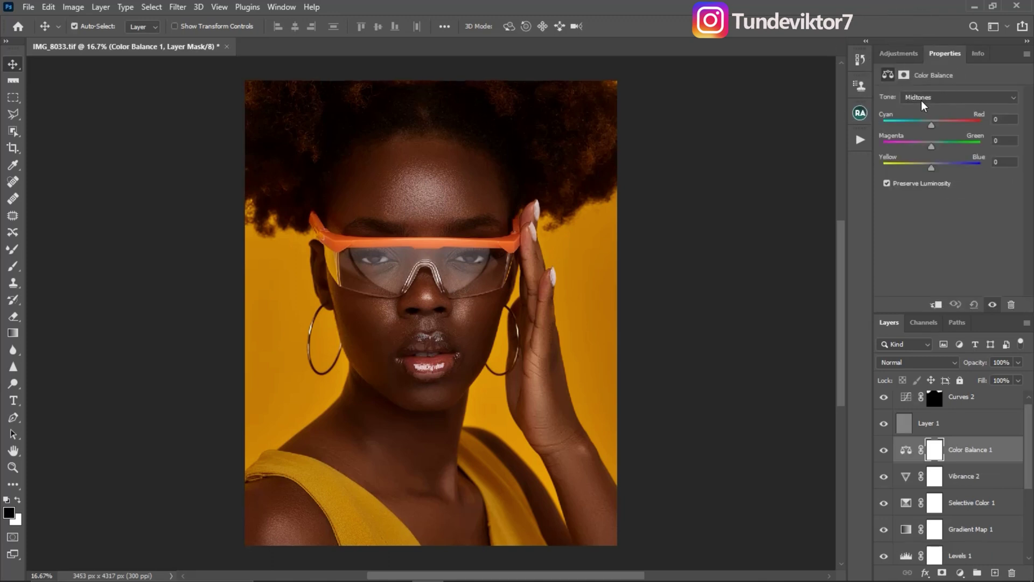
click(929, 99)
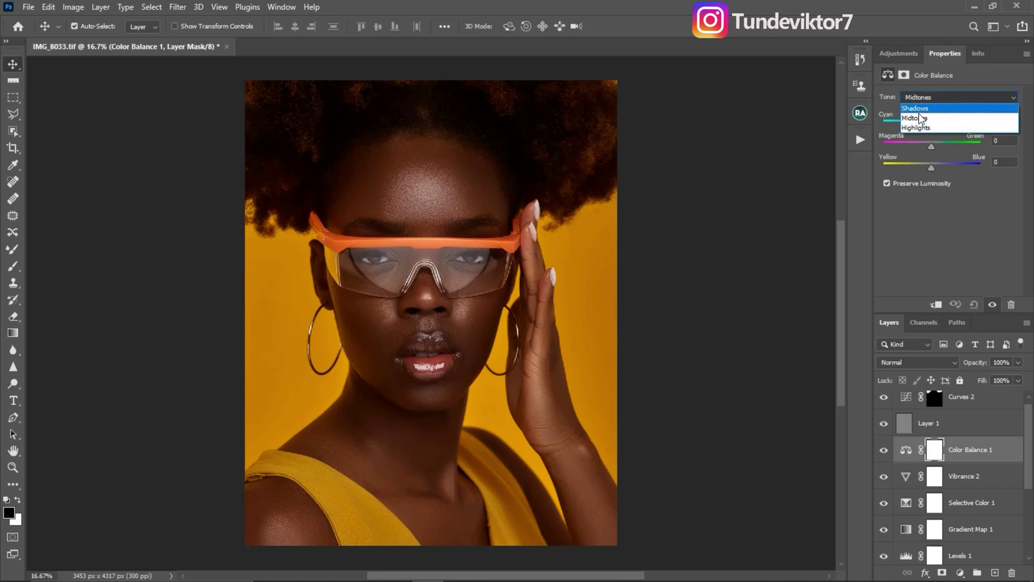
click(923, 109)
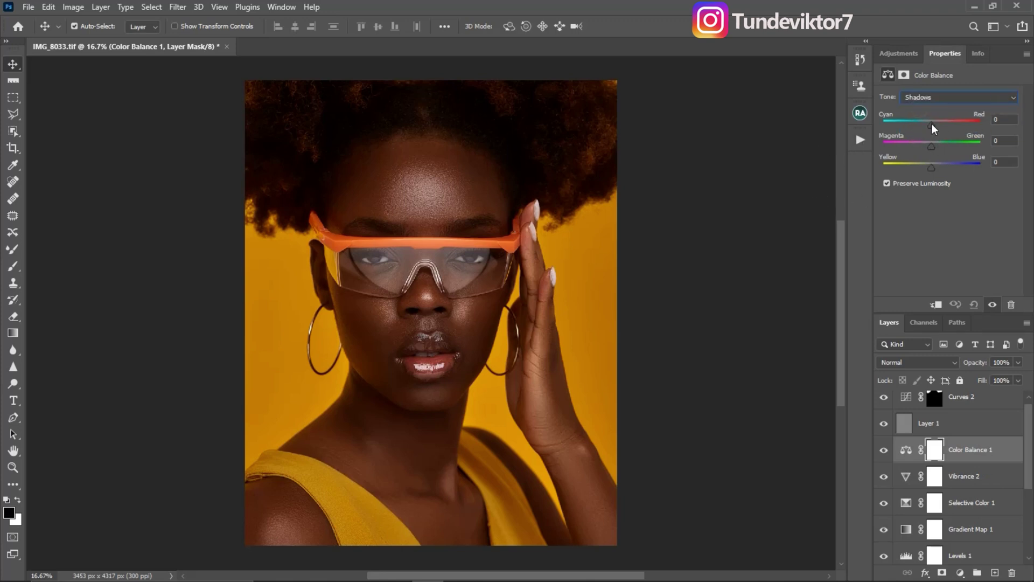
drag(932, 124, 929, 125)
drag(929, 127, 930, 130)
drag(932, 168, 932, 168)
key(Up)
drag(935, 169, 933, 169)
click(884, 451)
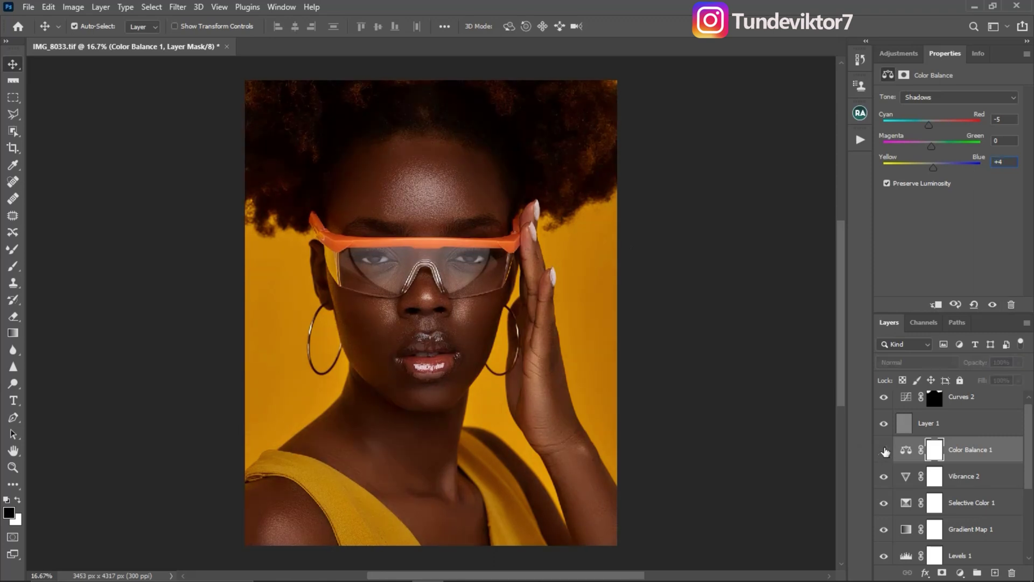
click(883, 451)
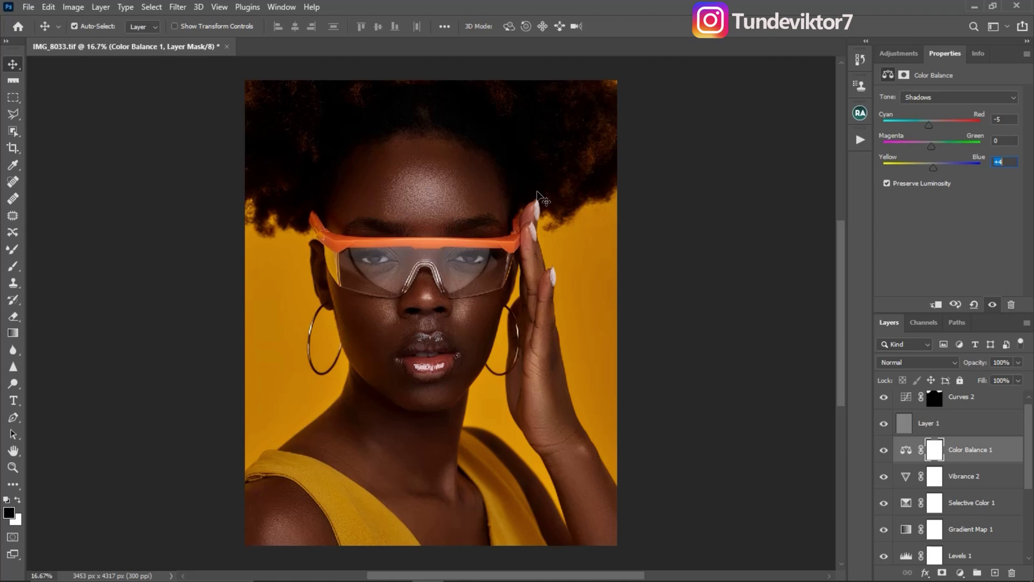
Add a Curves layer with the Lighter (RGB) preset and compare it on and off.
click(893, 53)
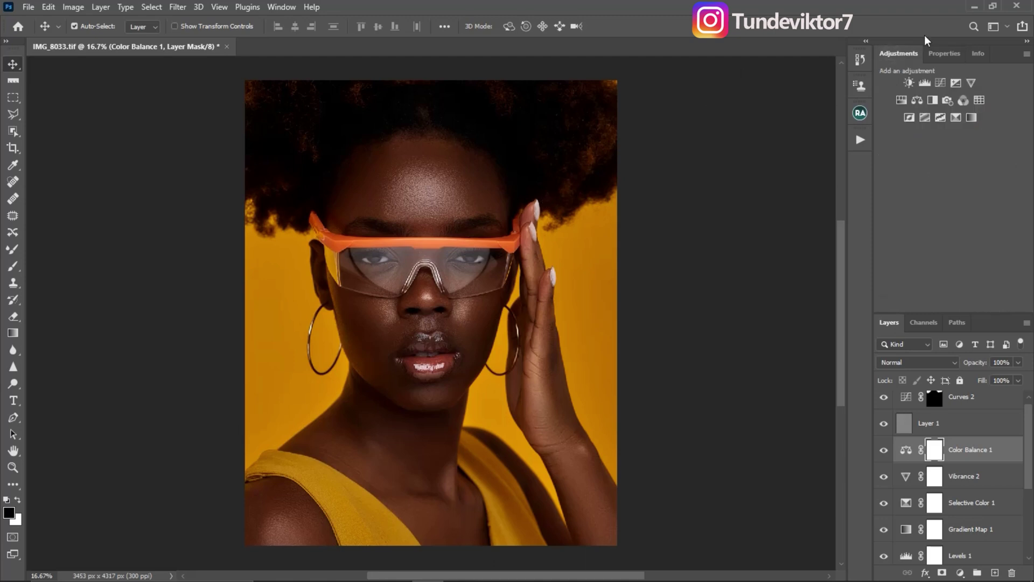
click(940, 83)
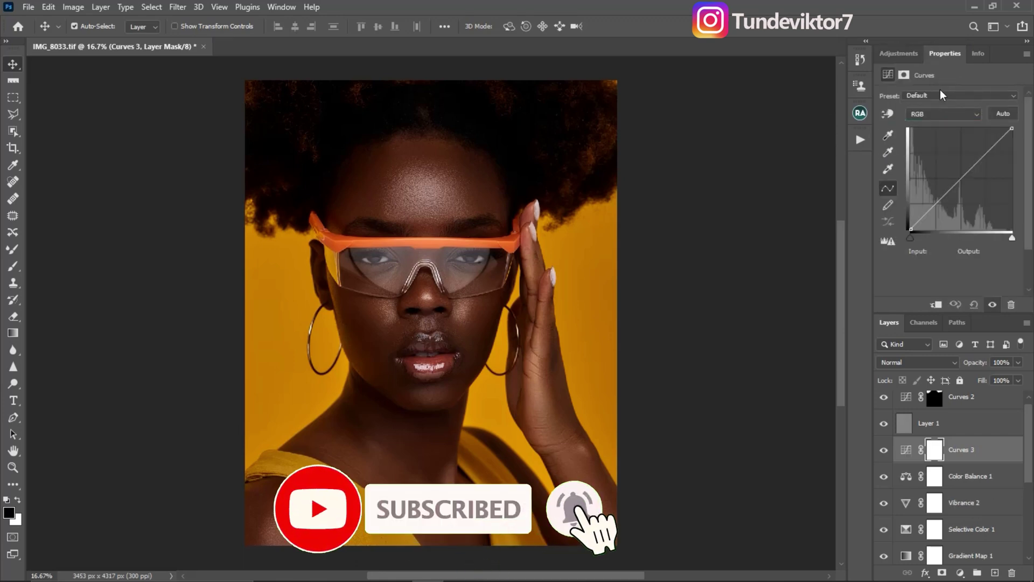
click(933, 94)
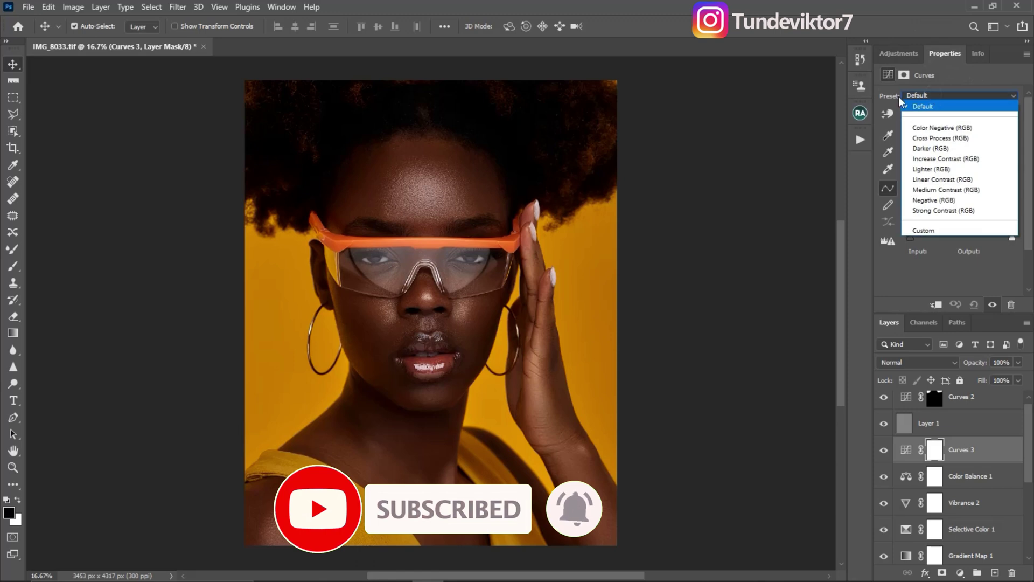
click(936, 168)
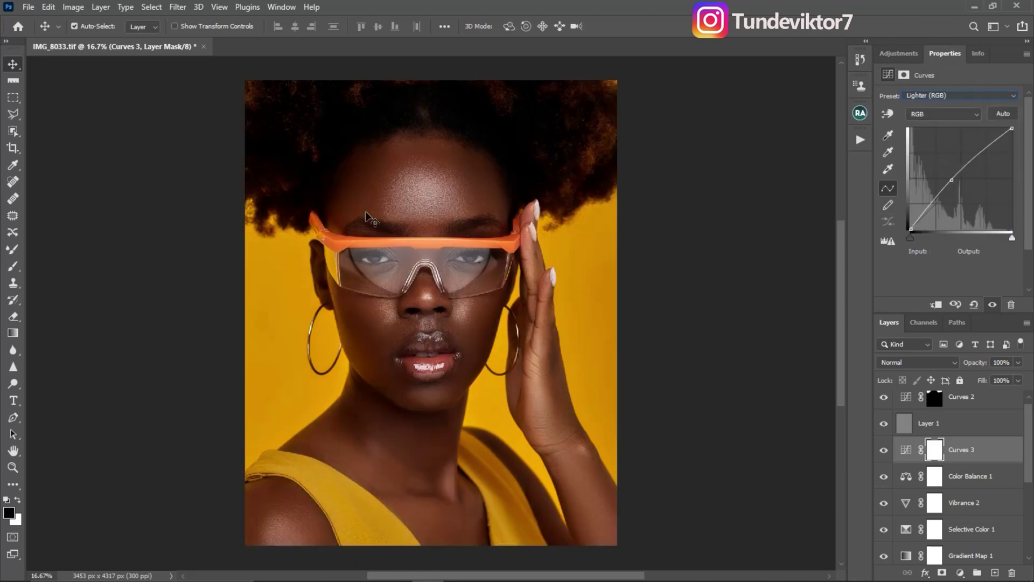
click(883, 451)
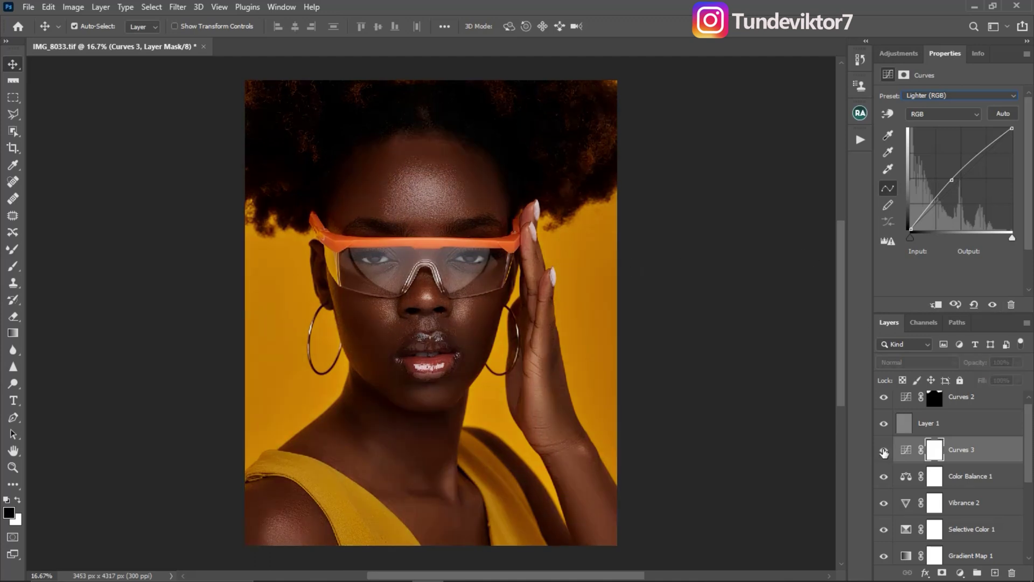
click(884, 451)
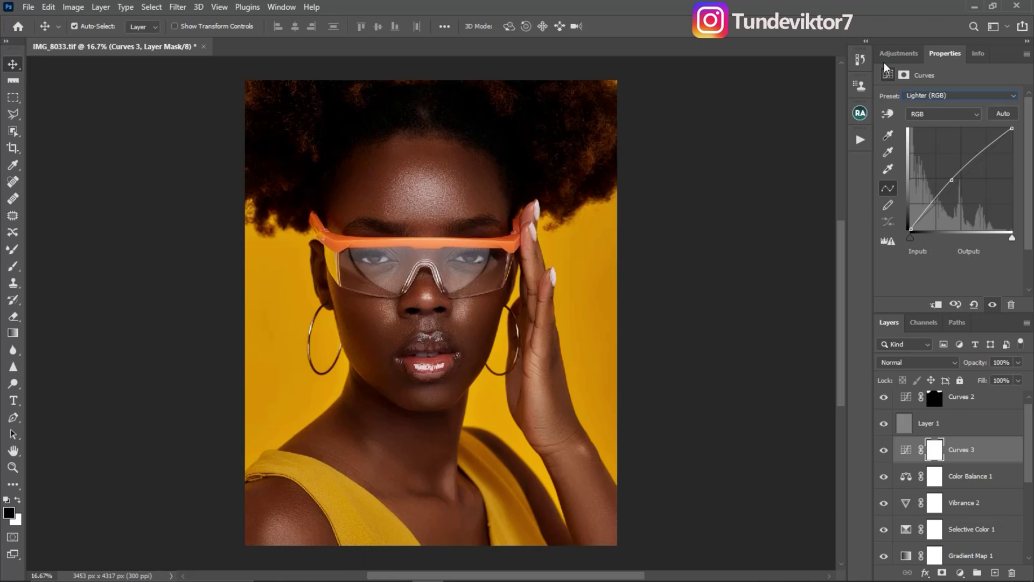
click(895, 54)
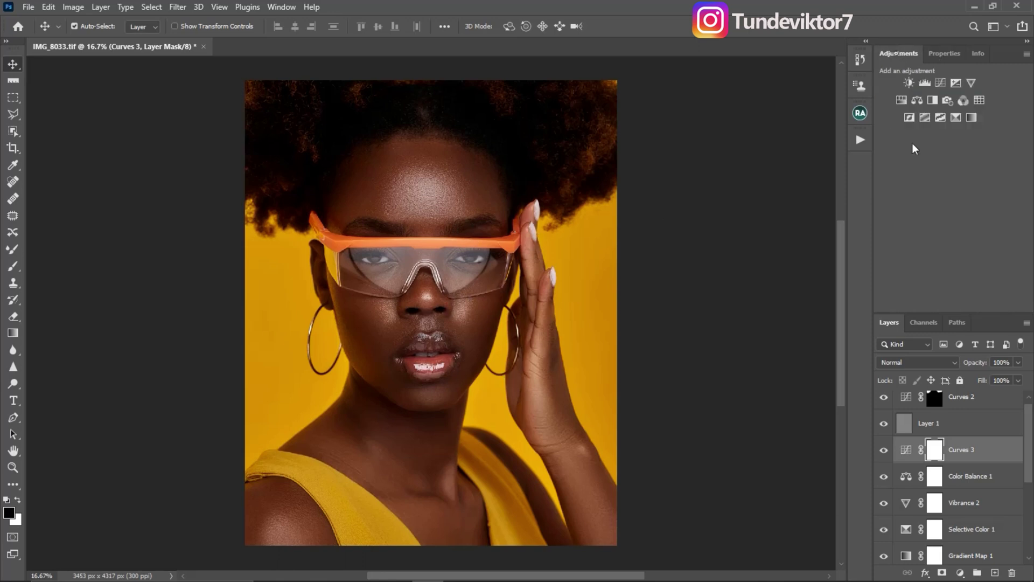
Add a second Selective Color layer with Reds Cyan +8 and Black −3.
click(954, 121)
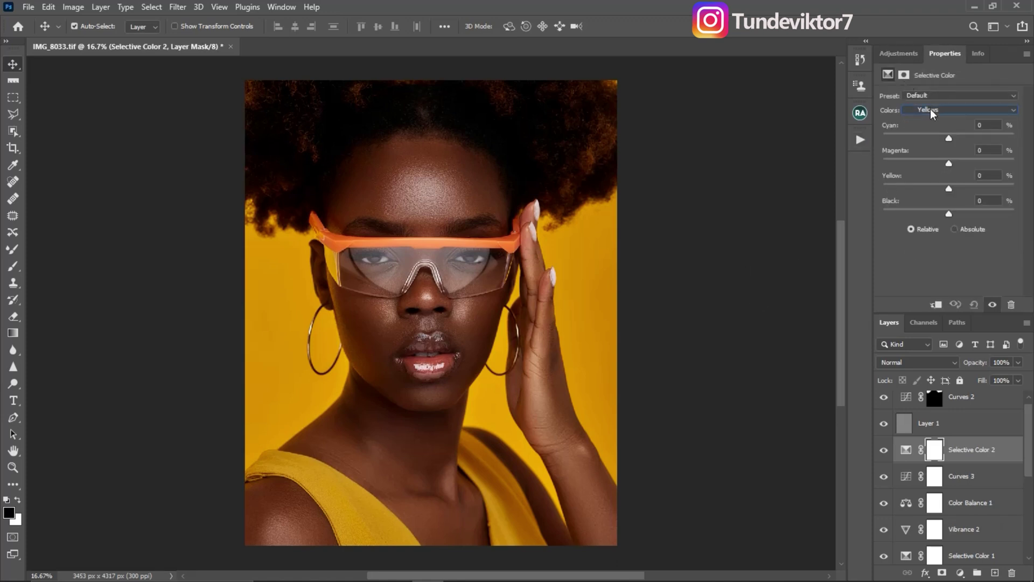
click(929, 110)
click(936, 119)
drag(950, 137, 951, 138)
drag(949, 212, 946, 215)
drag(947, 218, 948, 218)
click(982, 151)
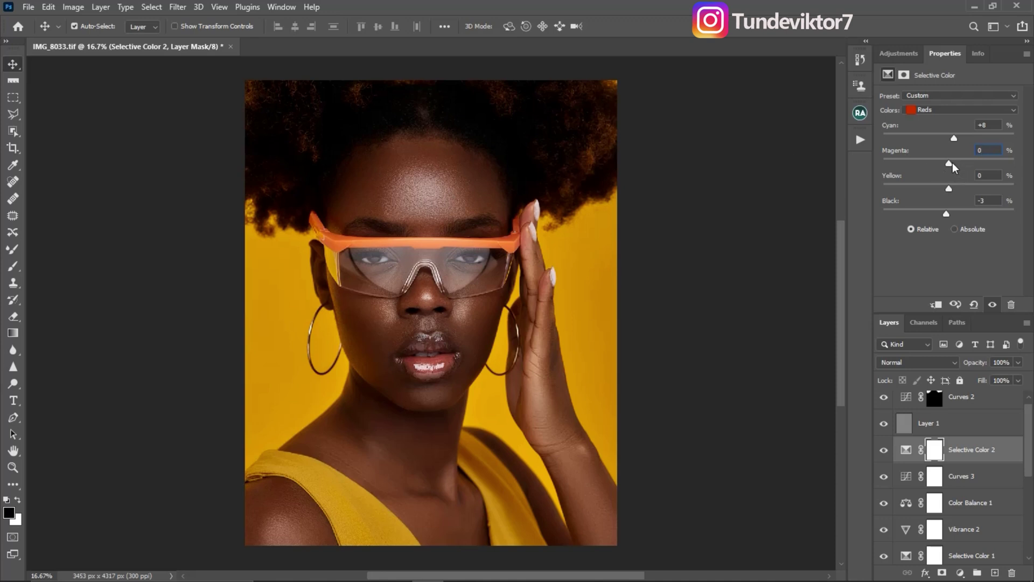
mouse_move(952, 166)
mouse_down()
mouse_move(979, 167)
mouse_move(917, 169)
mouse_move(947, 173)
mouse_up()
Set the Selective Color 2 Yellows to Magenta −7 and Black −13.
click(950, 114)
click(941, 138)
drag(949, 214, 941, 217)
drag(949, 165, 949, 165)
drag(948, 166, 947, 166)
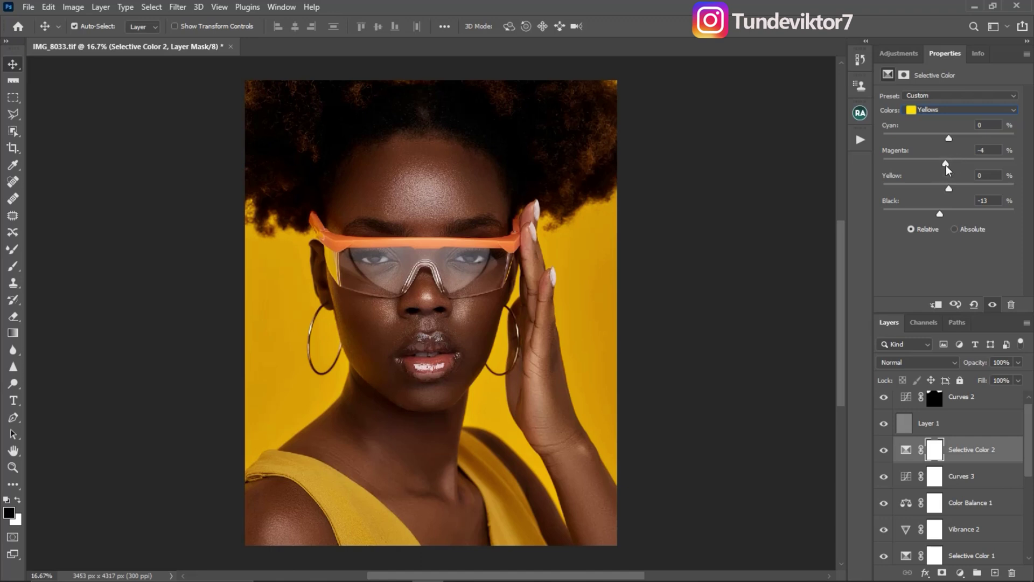
drag(947, 170, 943, 171)
scroll(1030, 478, down, 3)
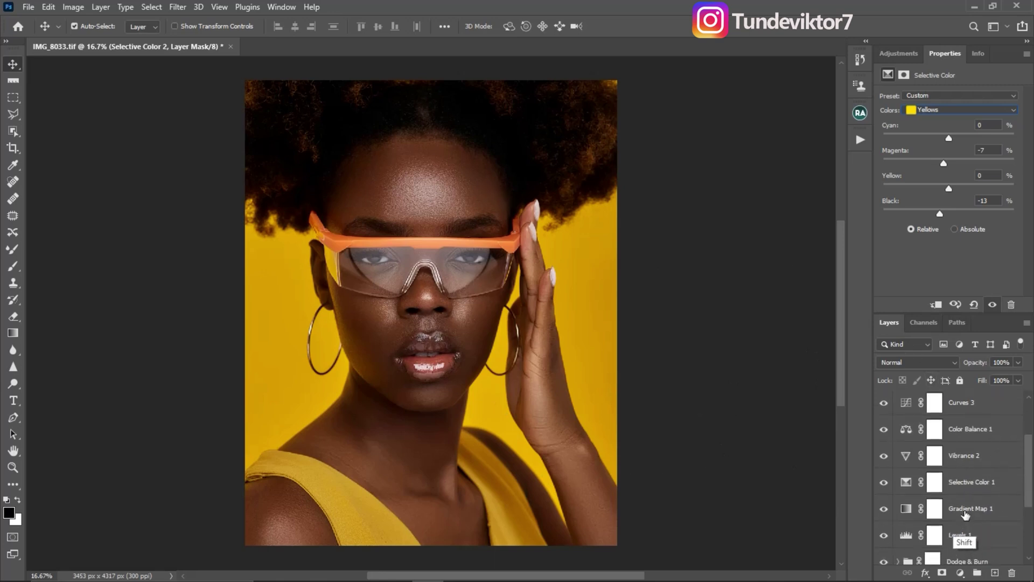
Group Selective Color 2 through Gradient Map 1 plus Levels 1 into Group 1, toggling it to compare.
shift+click(967, 518)
shift+click(969, 533)
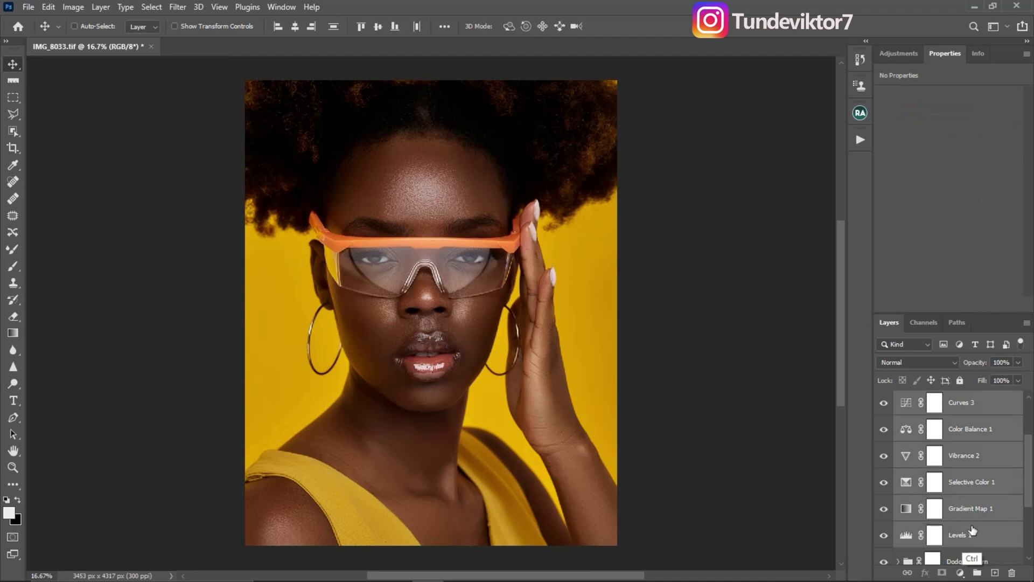
key(ctrl+g)
click(884, 428)
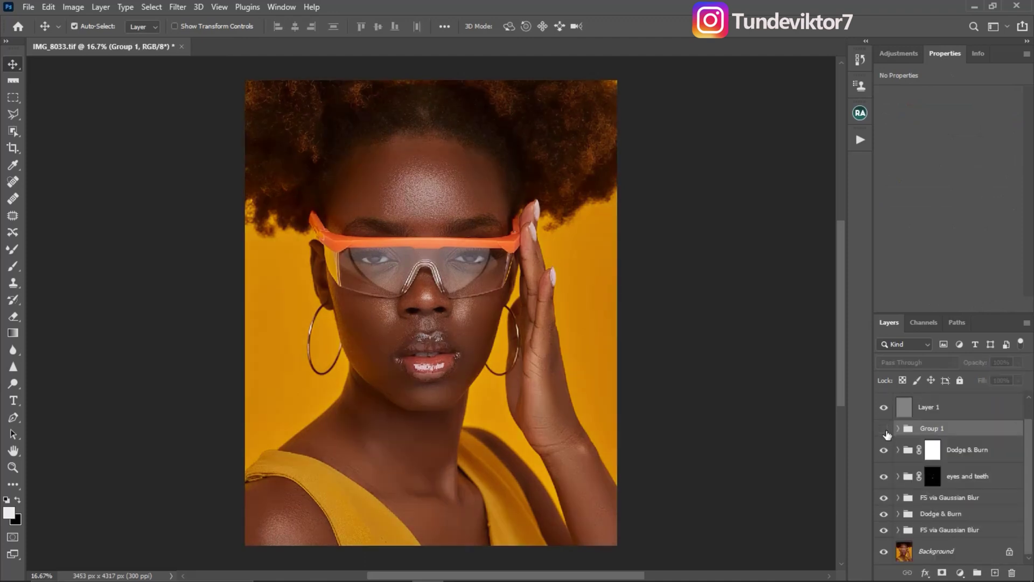
click(883, 429)
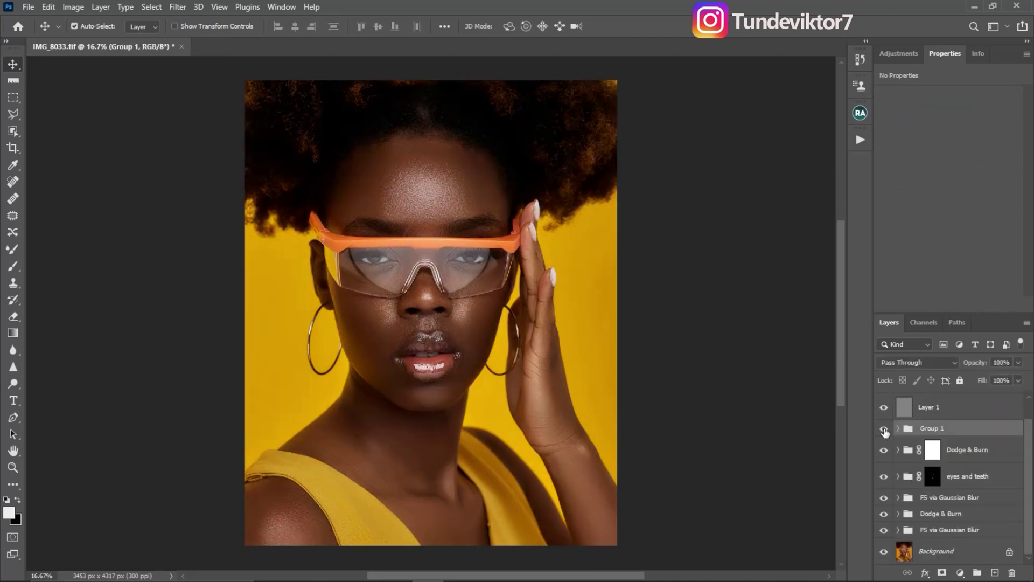
click(885, 429)
click(885, 430)
Lower Group 1's opacity slightly.
click(1018, 362)
mouse_move(1018, 380)
mouse_down()
mouse_move(994, 380)
mouse_move(1018, 388)
mouse_up()
key(ctrl)
key(ctrl)
click(898, 54)
Add a Hue/Saturation adjustment layer and try small Master hue shifts.
click(901, 101)
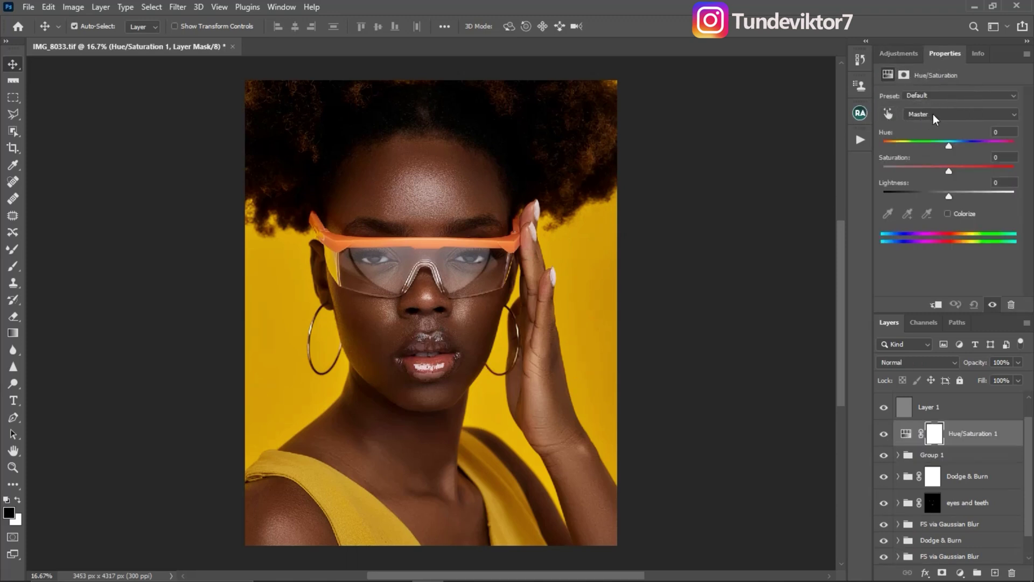
click(936, 114)
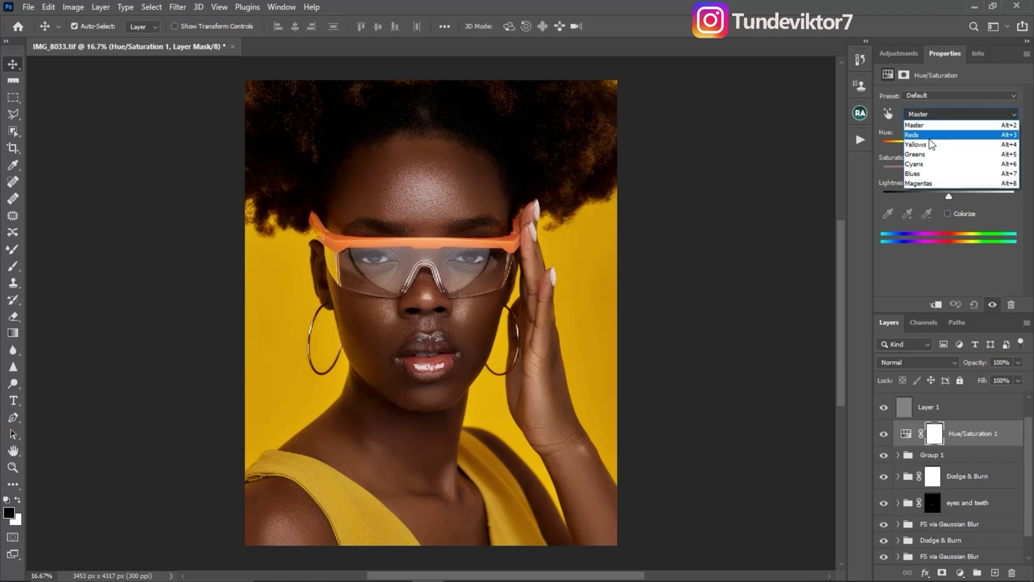
click(927, 141)
click(926, 115)
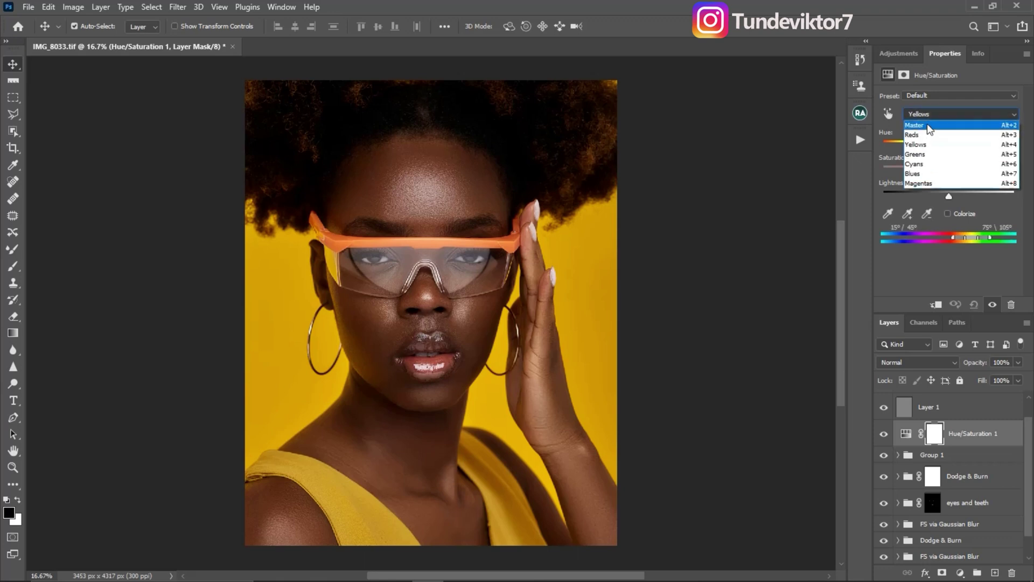
click(926, 123)
drag(949, 145, 923, 146)
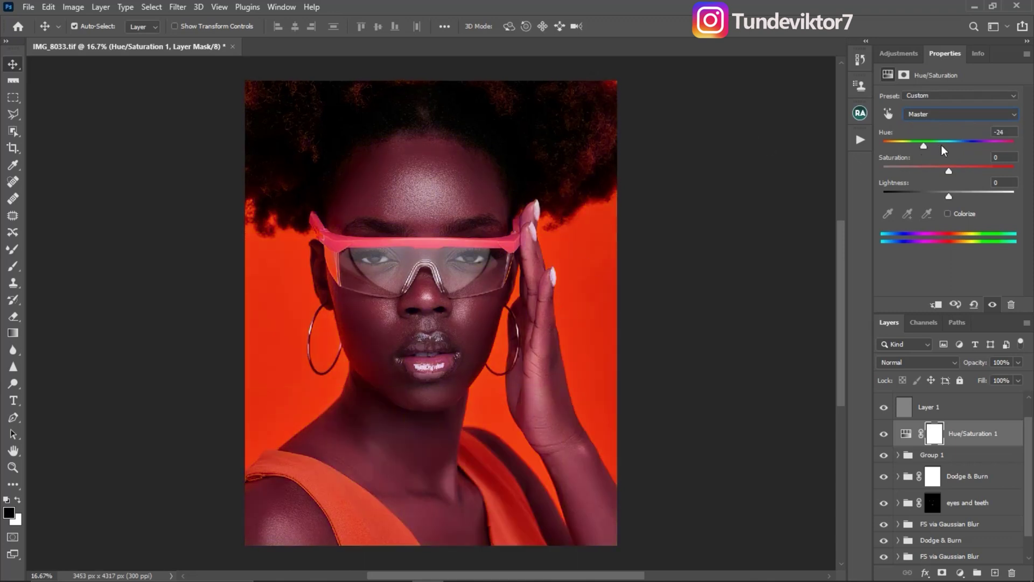
click(949, 144)
drag(949, 145, 945, 145)
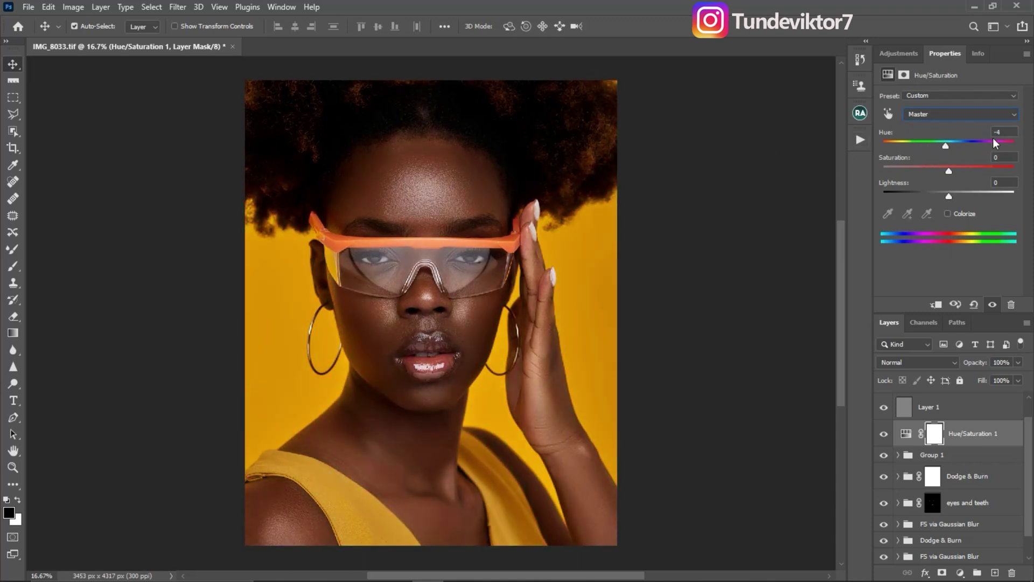
Reset Hue/Saturation 1 to defaults and target the Yellows range.
click(973, 304)
click(938, 110)
click(946, 112)
click(933, 112)
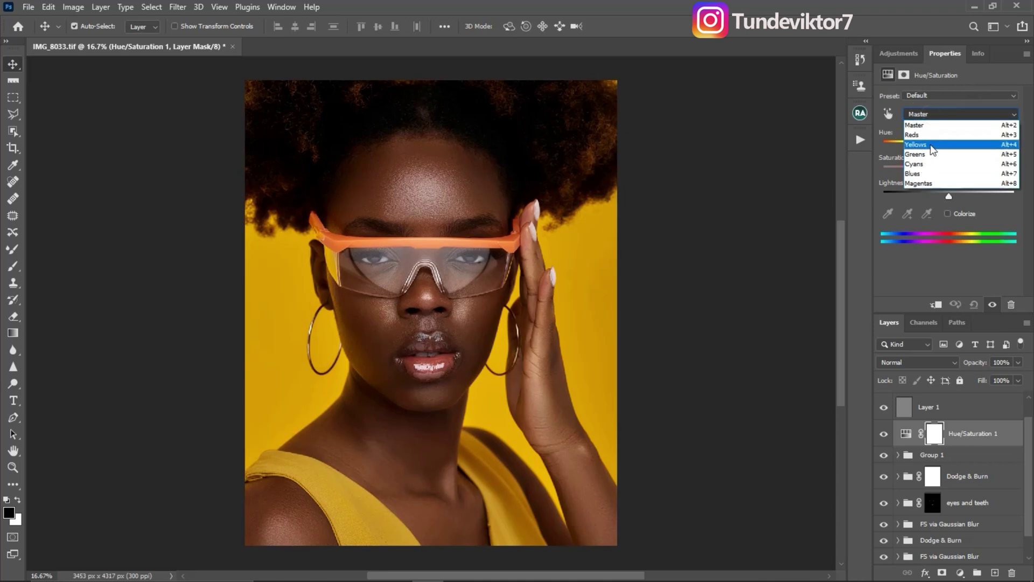
click(935, 145)
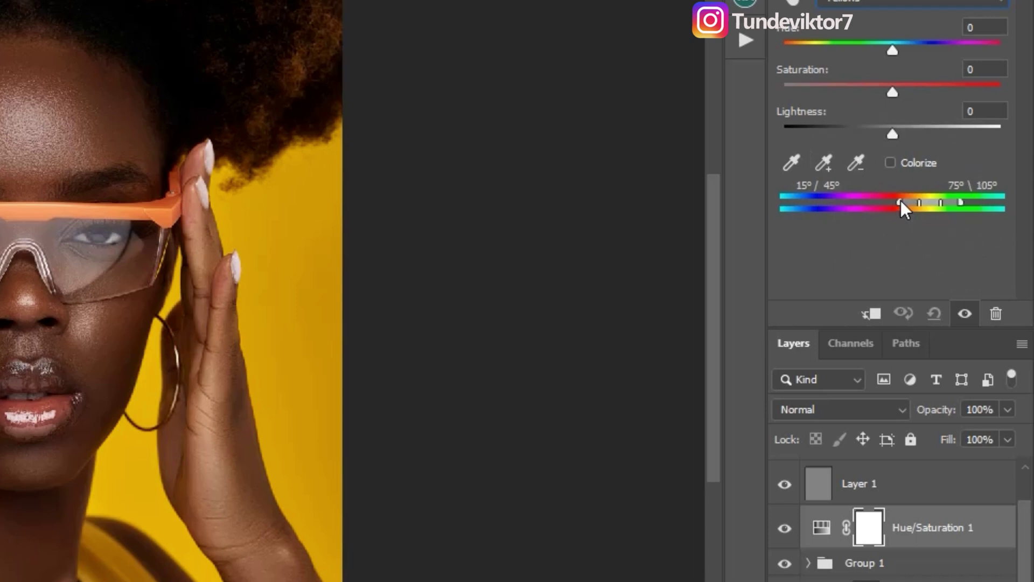
After a trial adjustment, reset, reselect Yellows and move the range's lower edge from 15° to 26°.
drag(899, 201, 893, 201)
mouse_move(893, 53)
mouse_down()
mouse_move(857, 53)
mouse_move(902, 48)
mouse_up()
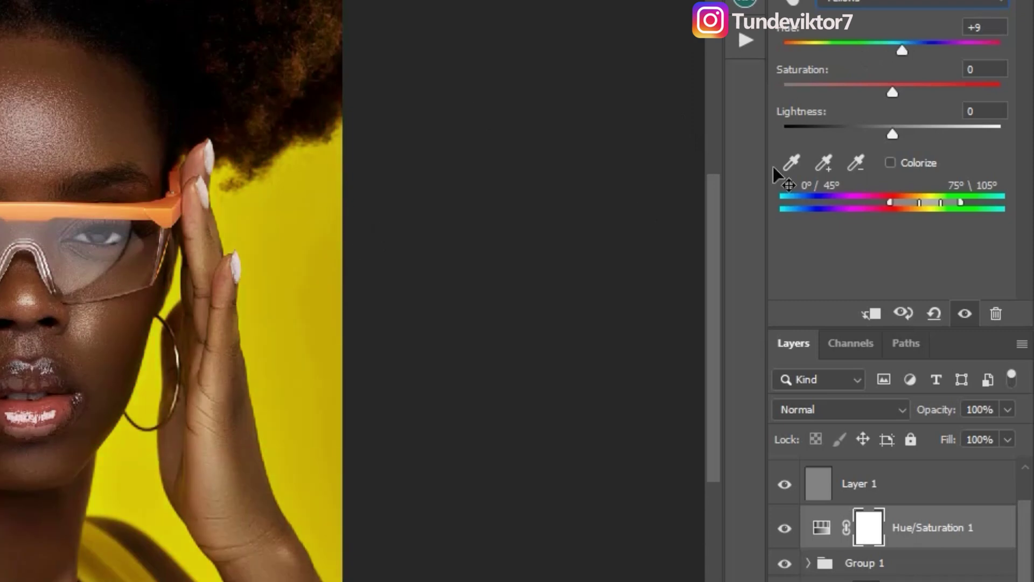
click(934, 313)
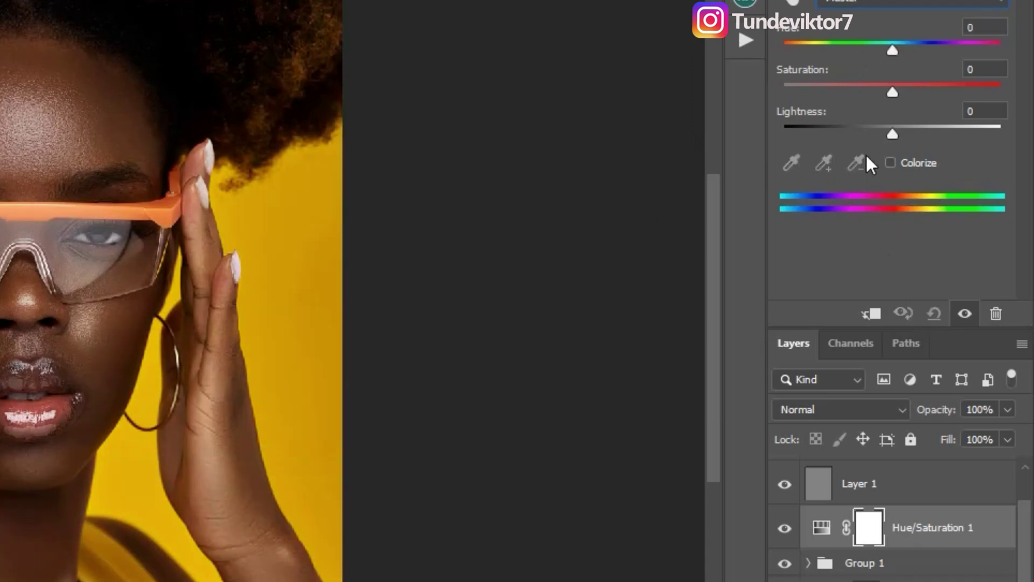
click(875, 8)
click(851, 48)
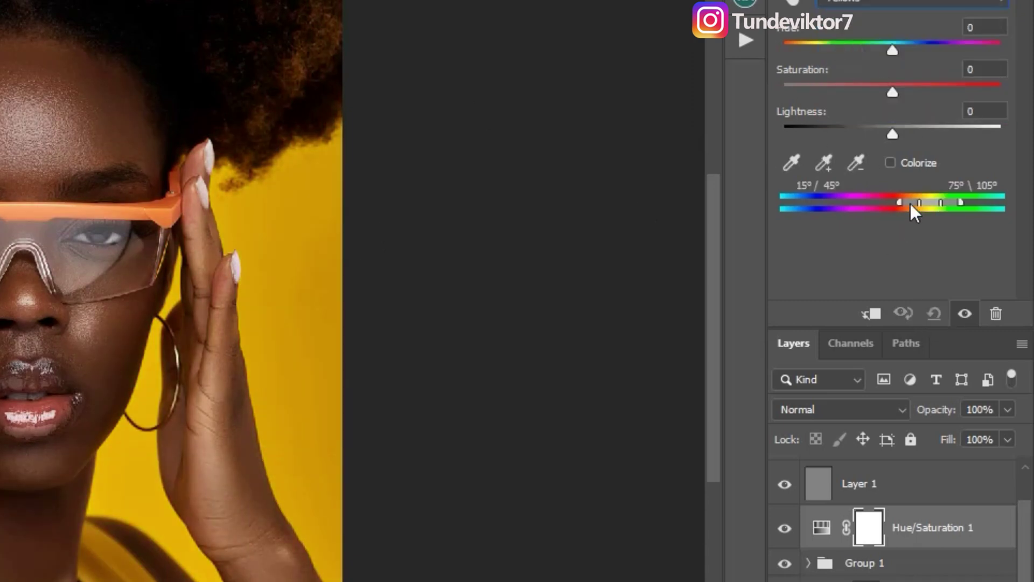
click(901, 205)
drag(899, 202, 909, 200)
Set the Yellows to Hue -24, Saturation +7 and Lightness -5.
click(820, 166)
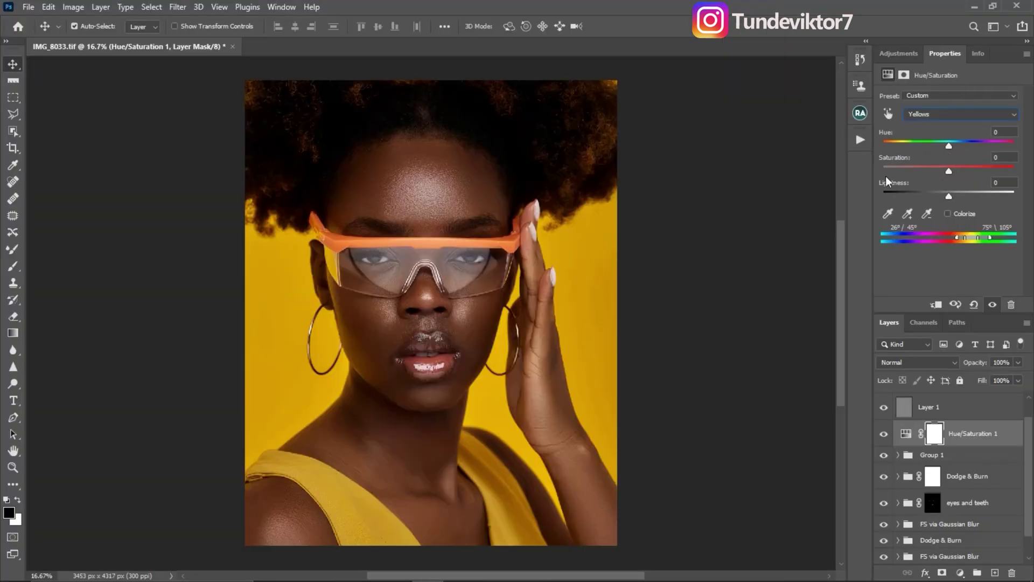
click(948, 146)
mouse_move(949, 145)
mouse_down()
mouse_move(984, 148)
mouse_move(933, 150)
mouse_up()
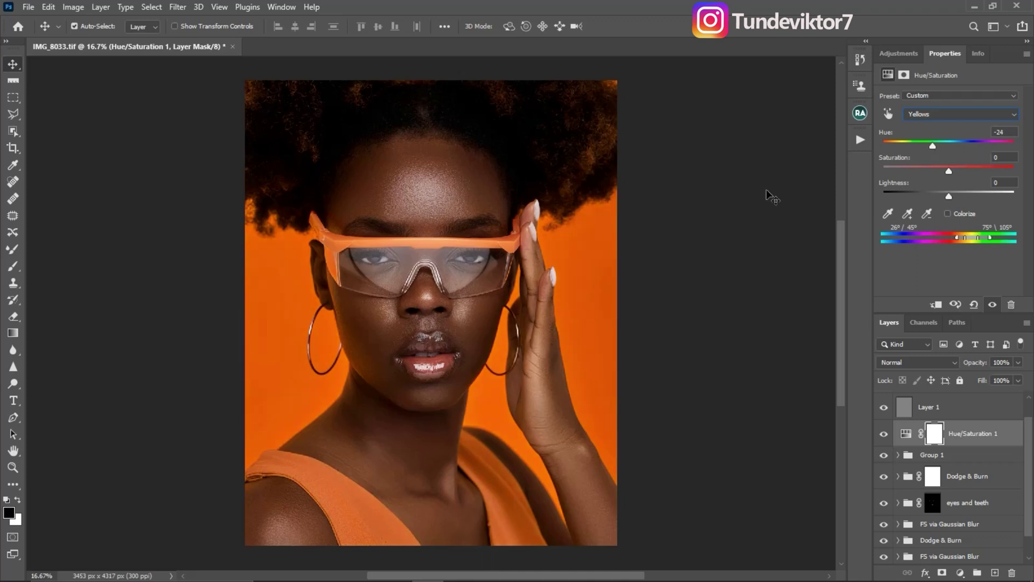
mouse_move(949, 197)
mouse_down()
mouse_move(963, 197)
mouse_move(945, 202)
mouse_up()
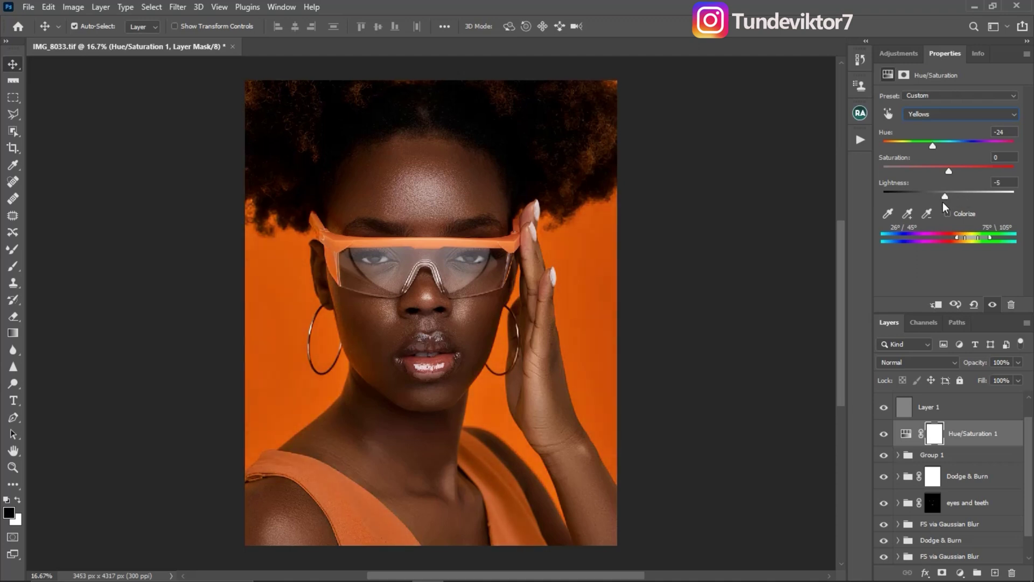
mouse_move(949, 170)
mouse_down()
mouse_move(961, 170)
mouse_move(942, 177)
mouse_move(952, 176)
mouse_up()
Set Hue/Saturation 1 opacity to 92%, compare the change, and move it into Group 1.
click(1018, 362)
drag(1021, 376, 1014, 377)
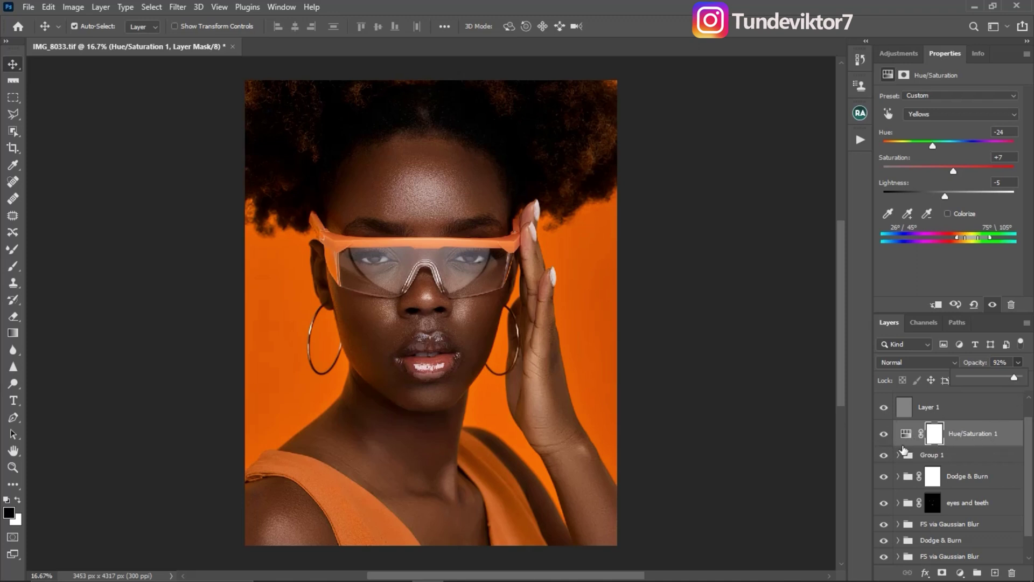
click(884, 434)
click(885, 435)
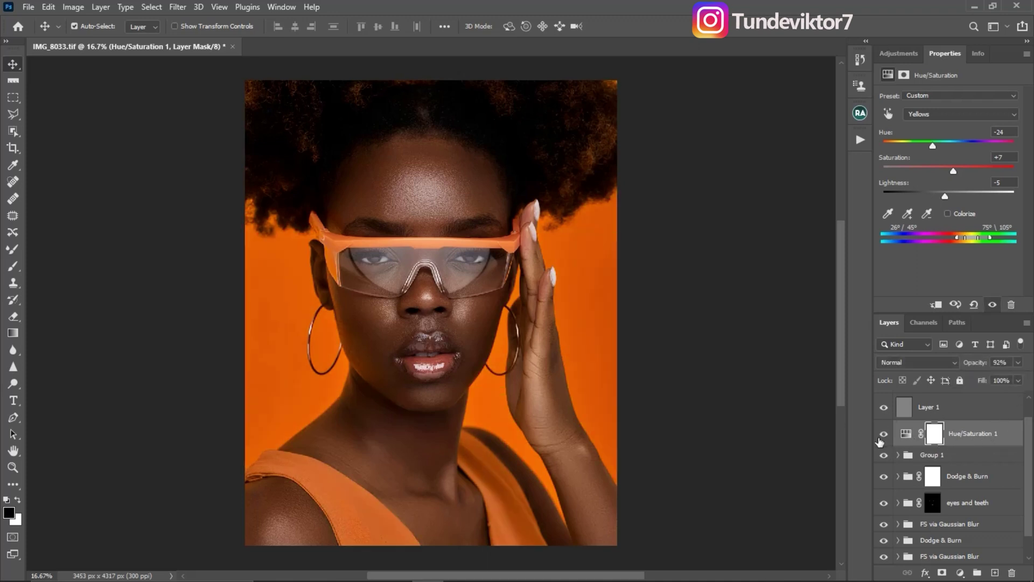
drag(1006, 436, 994, 459)
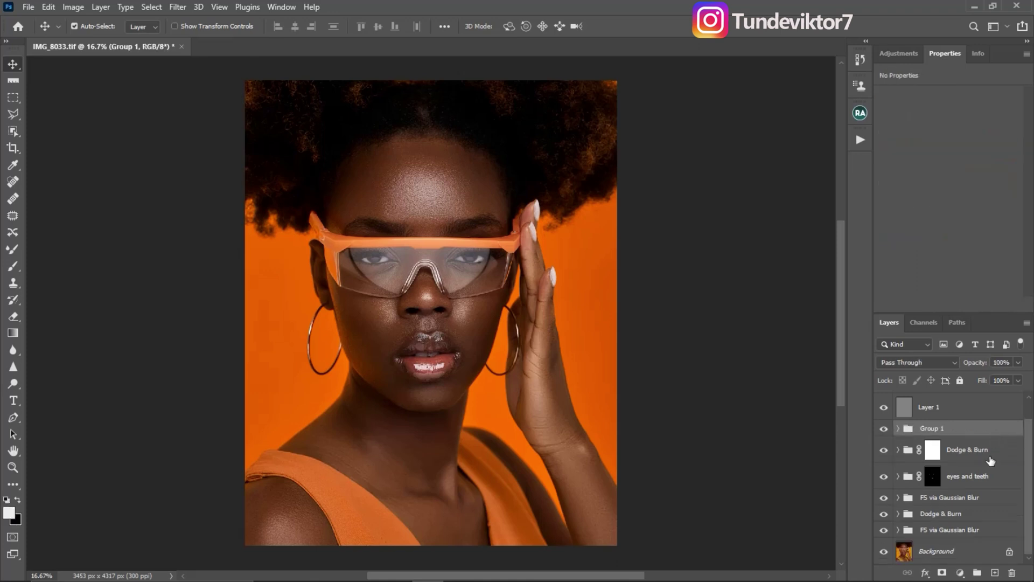
click(884, 428)
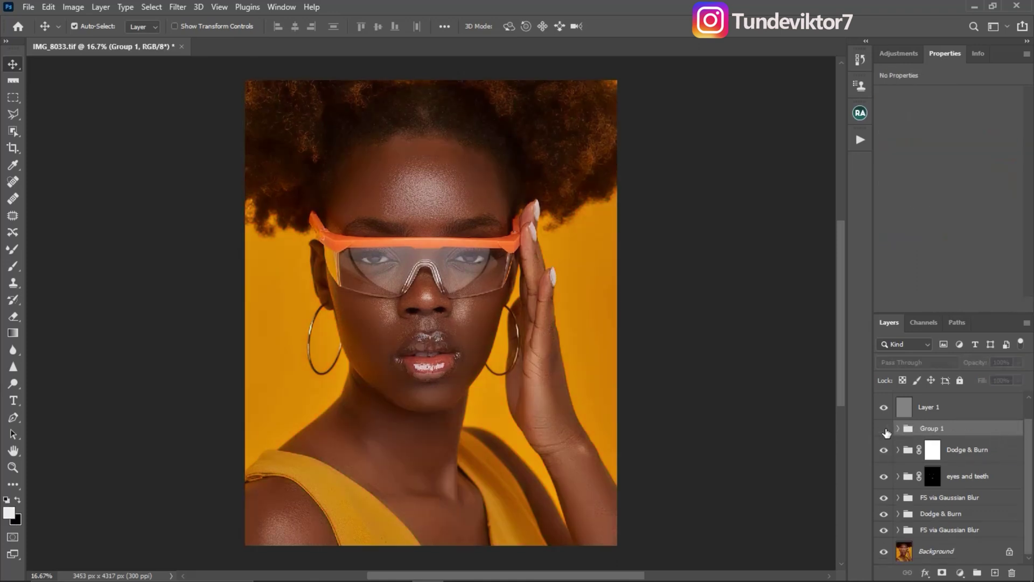
click(884, 429)
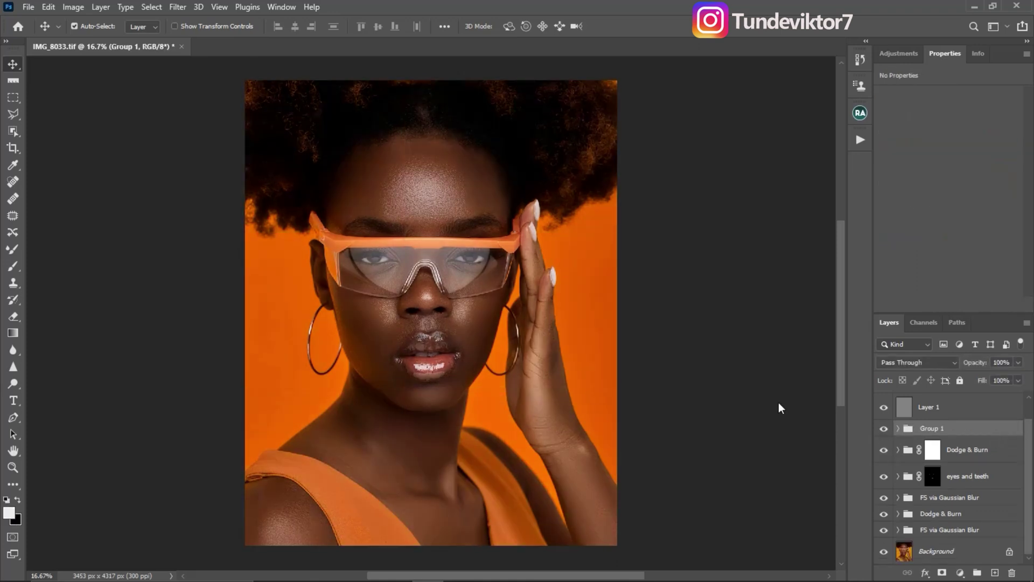